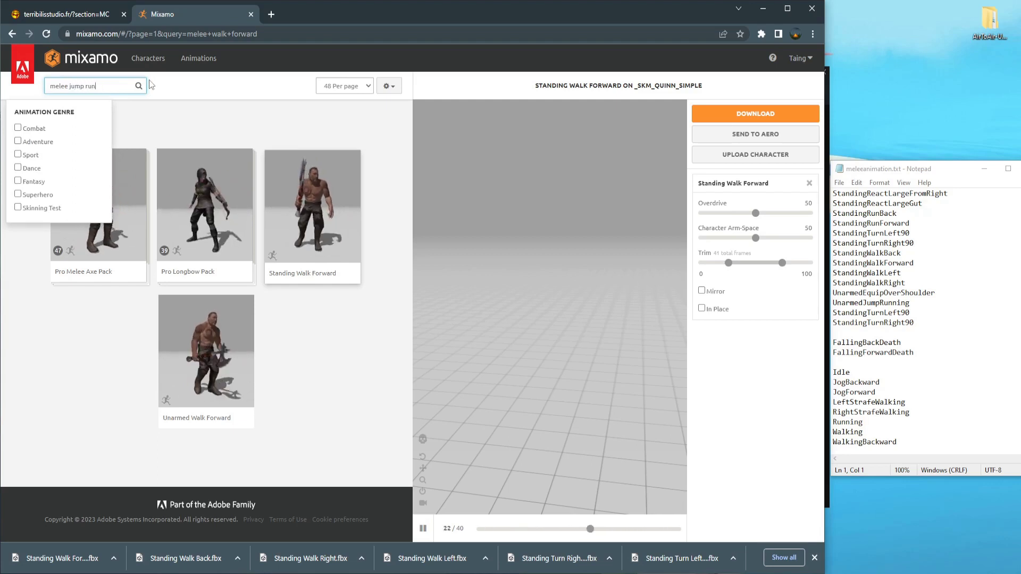
# Step: Search for "melee jump running" and download the Unarmed Jump Running animation as FBX Binary, without skin, at 30 frames per second
pyautogui.write('g')
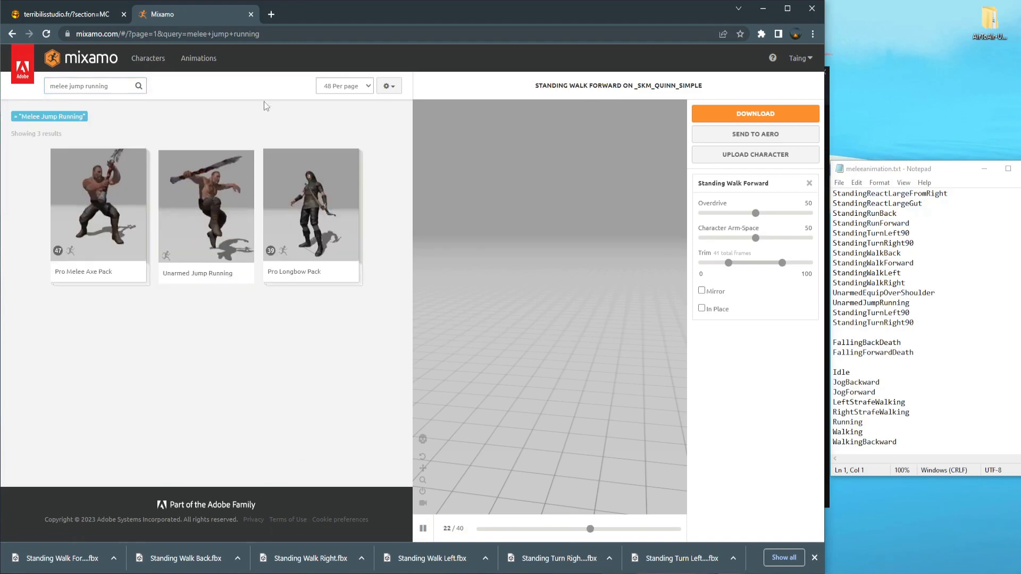
pyautogui.click(251, 191)
pyautogui.click(755, 114)
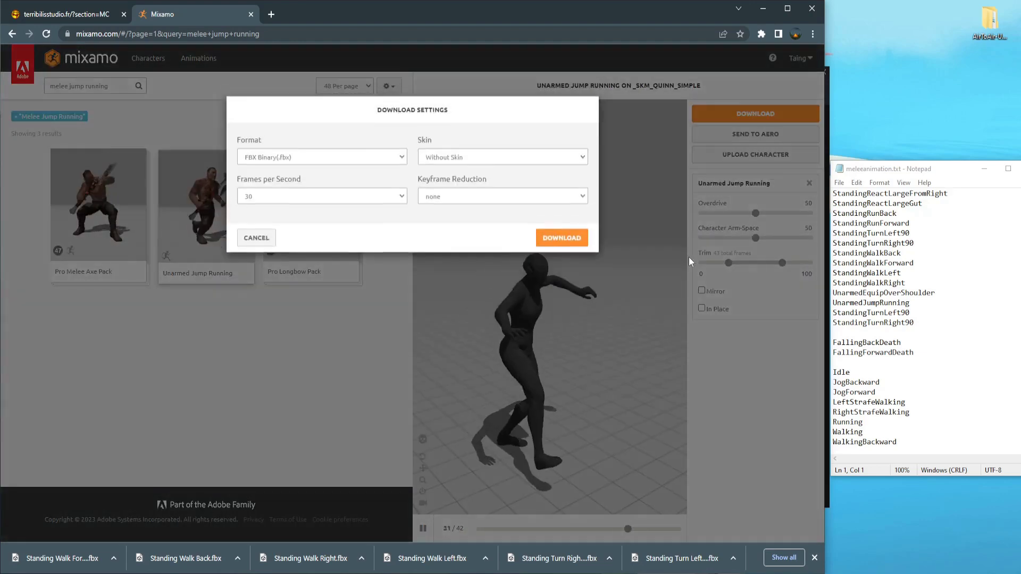
pyautogui.click(563, 241)
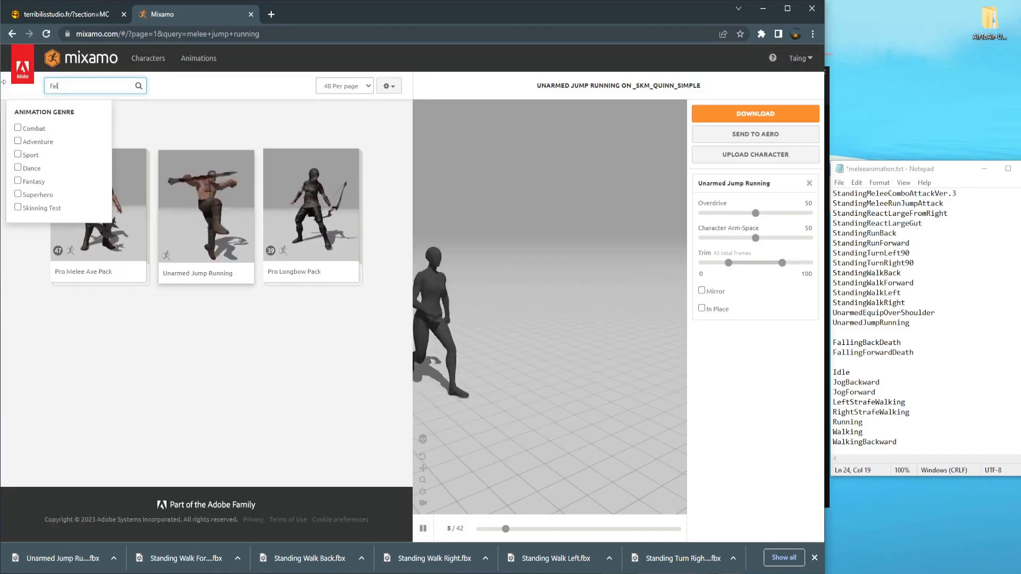
# Step: Search for "falling back death" and download the second Falling Back Death animation in the results
pyautogui.write('ling')
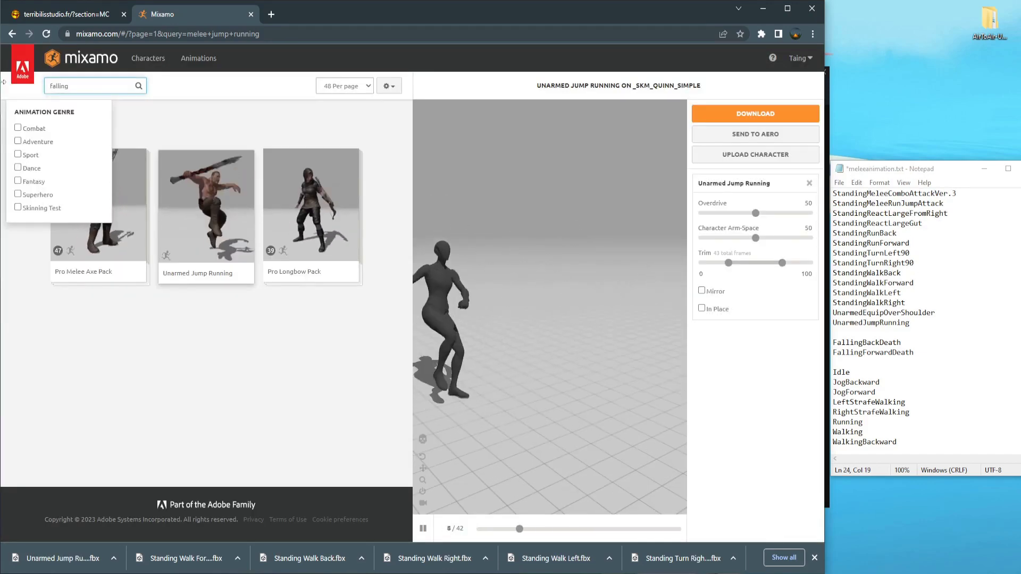
pyautogui.write(' back')
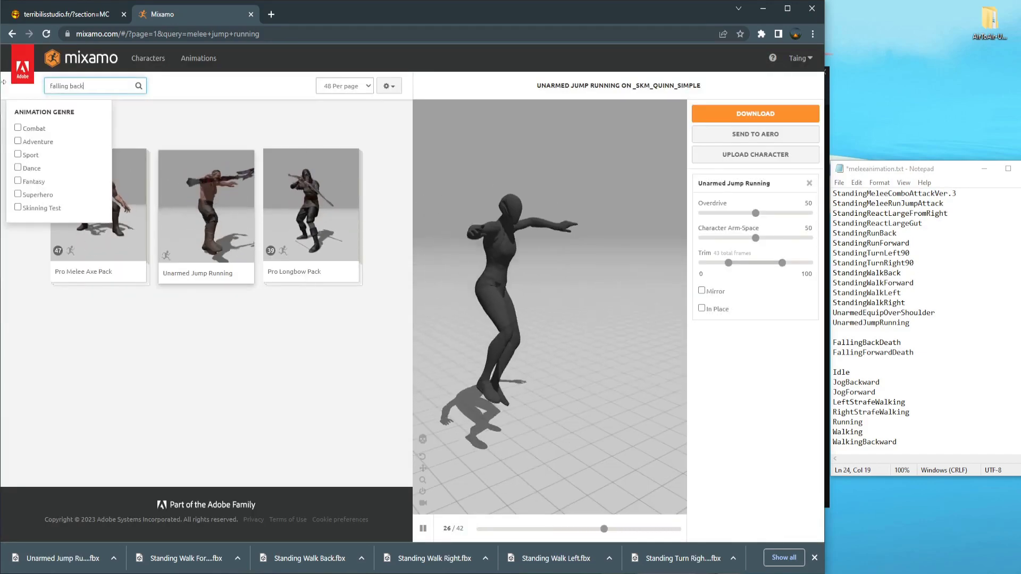
pyautogui.write(' death')
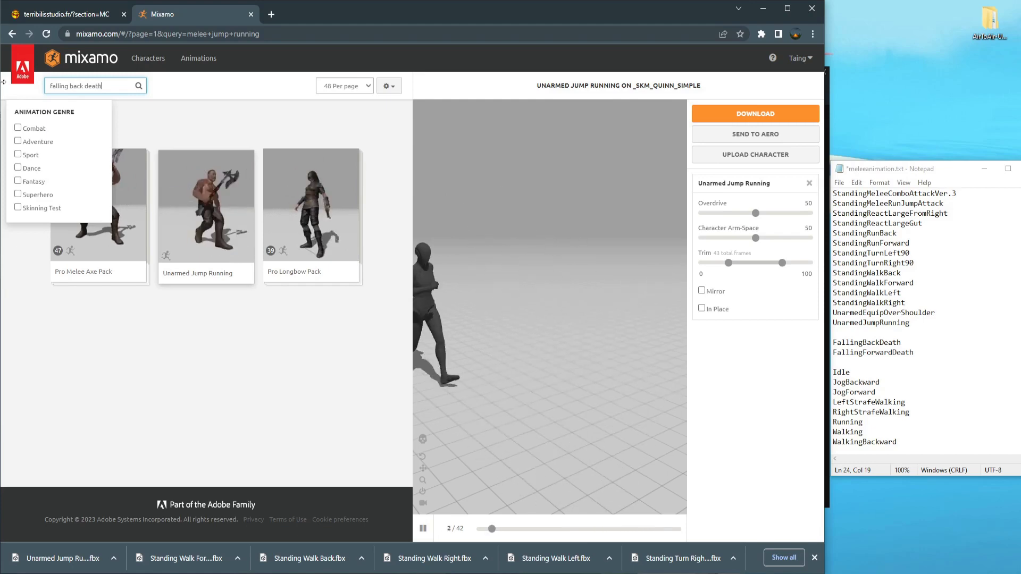
pyautogui.press('Return')
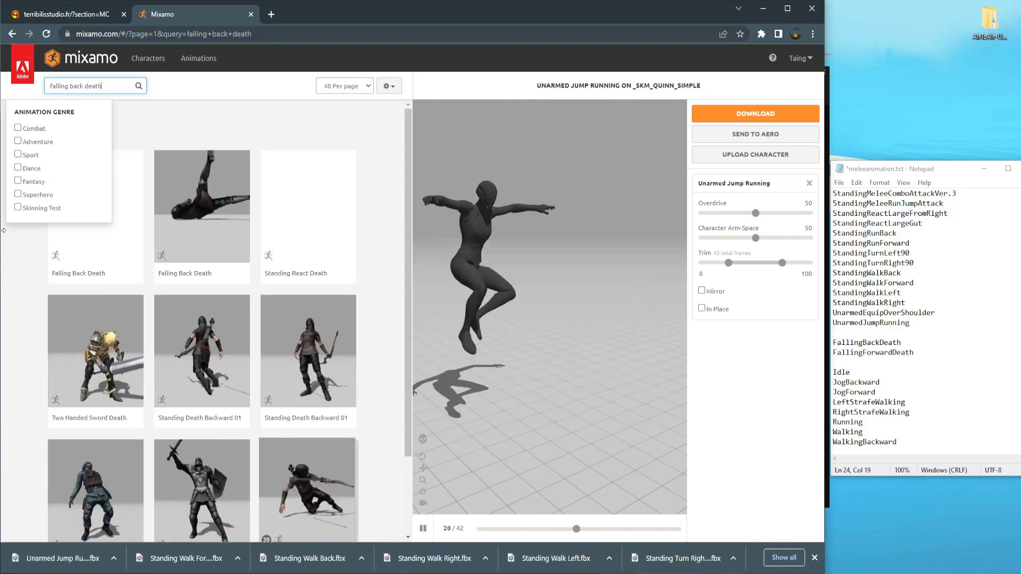
pyautogui.click(210, 200)
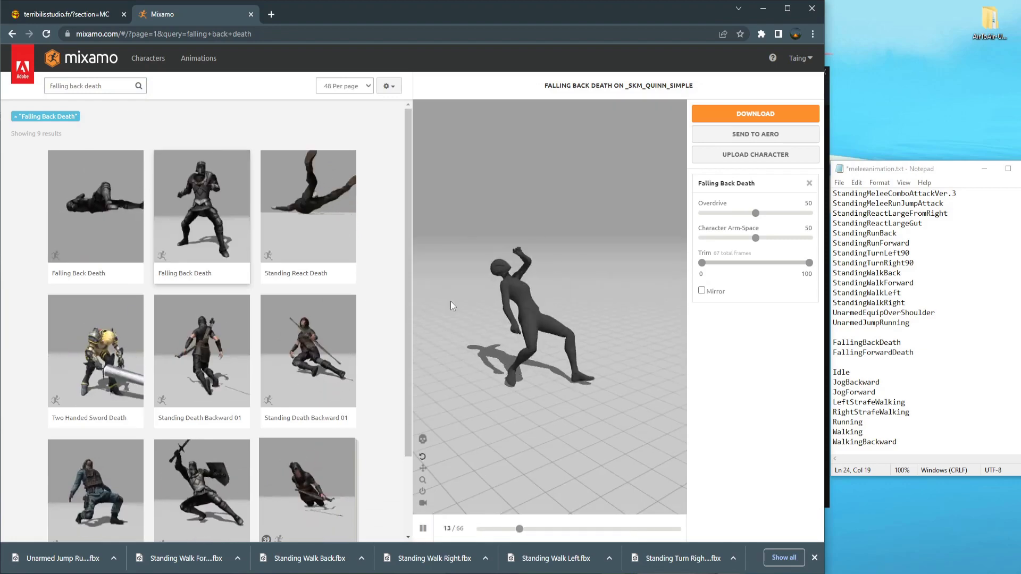
pyautogui.click(746, 114)
pyautogui.click(582, 241)
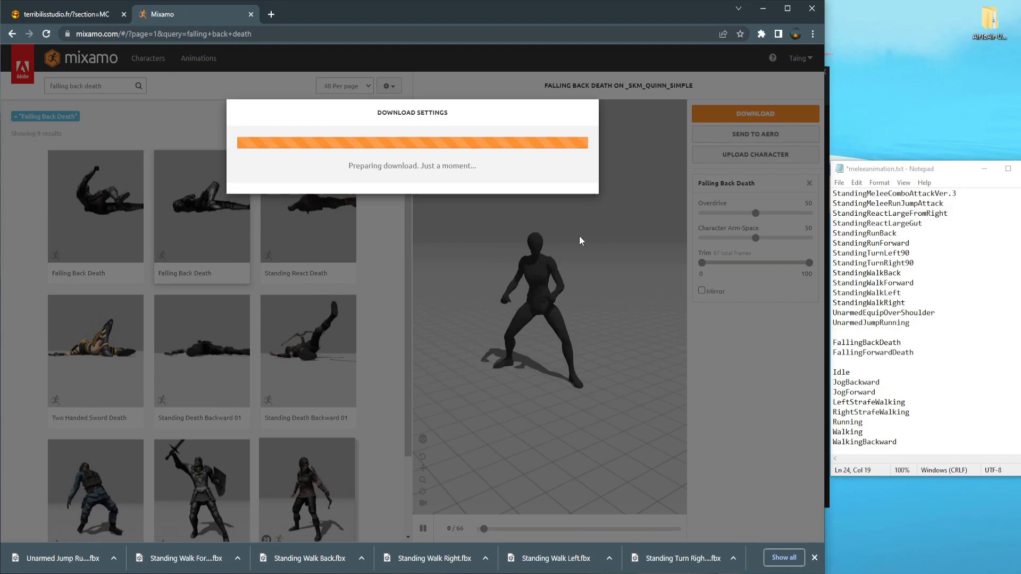
# Step: Search for "falling forward death" and download the Falling Forward Death animation as FBX Binary without skin
pyautogui.write('falling ')
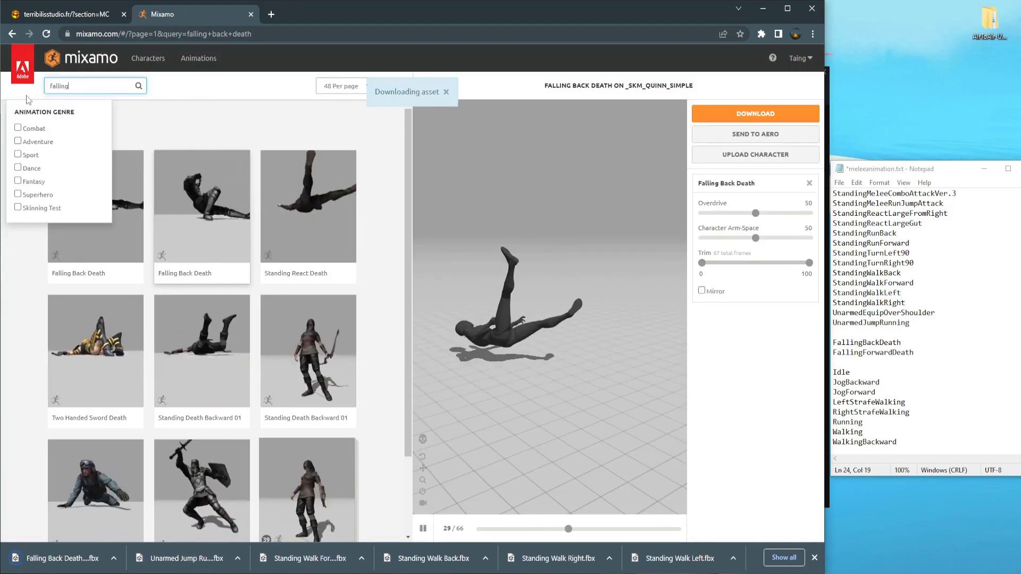
pyautogui.write('for')
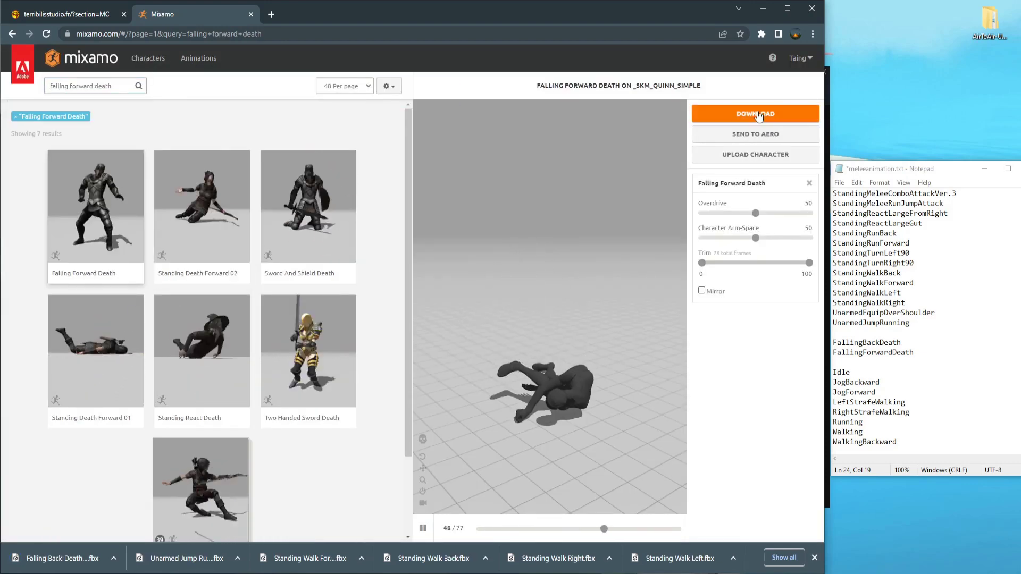
pyautogui.click(757, 112)
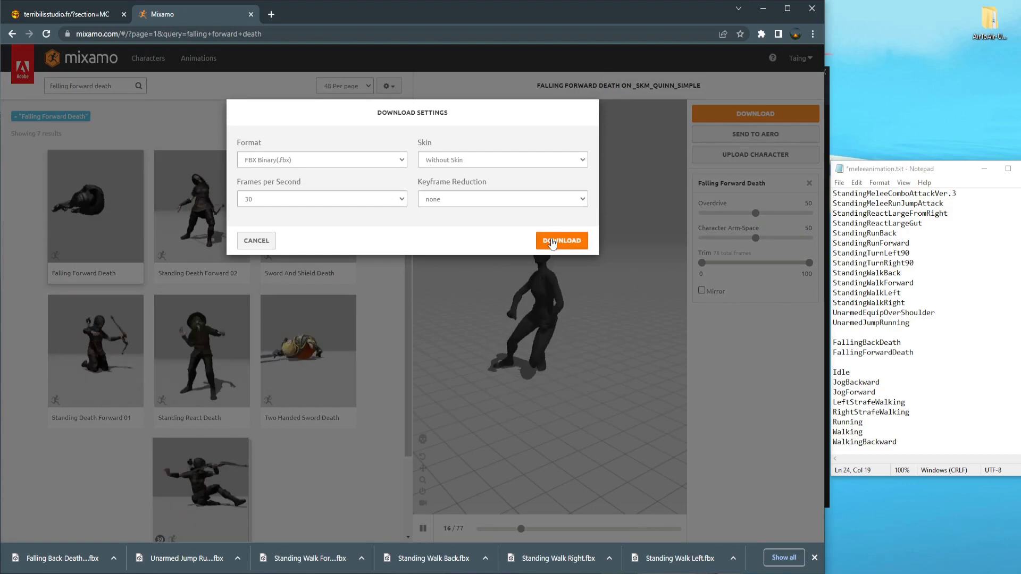
pyautogui.click(551, 240)
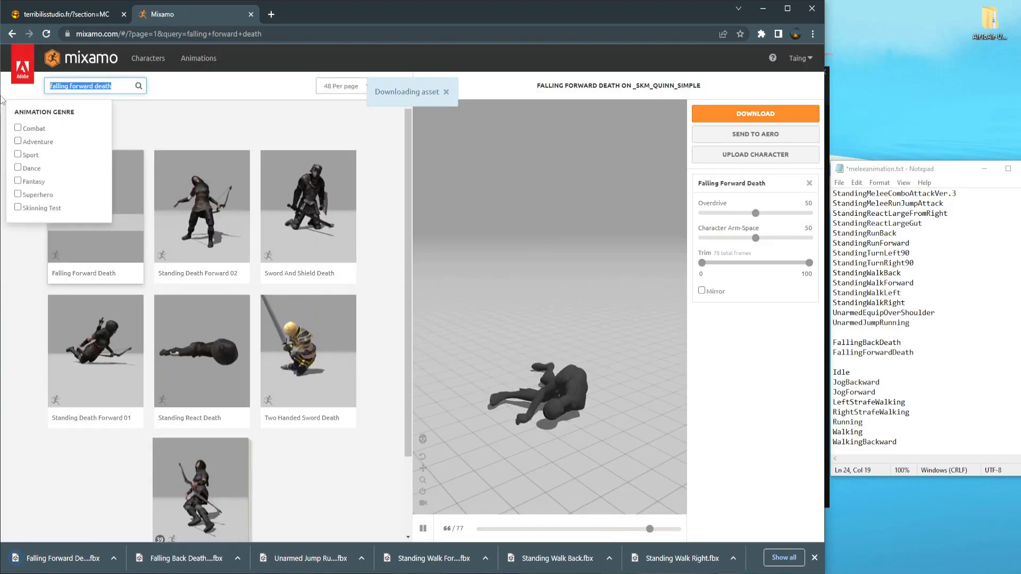
# Step: Search for "idle", load the upright blue-figure Idle animation from the second row, and inspect its pose on the character
pyautogui.write('idle')
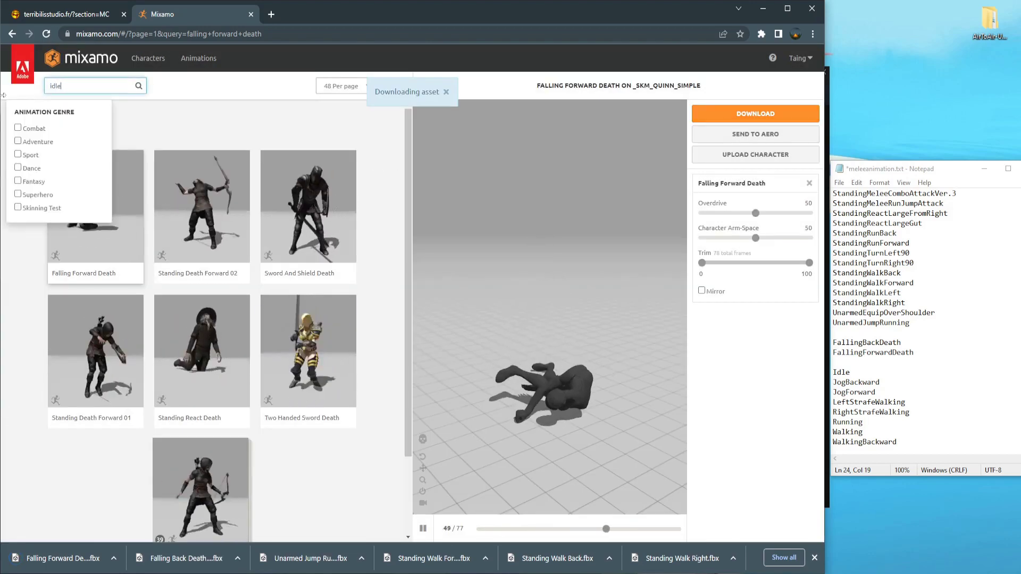
pyautogui.press('Return')
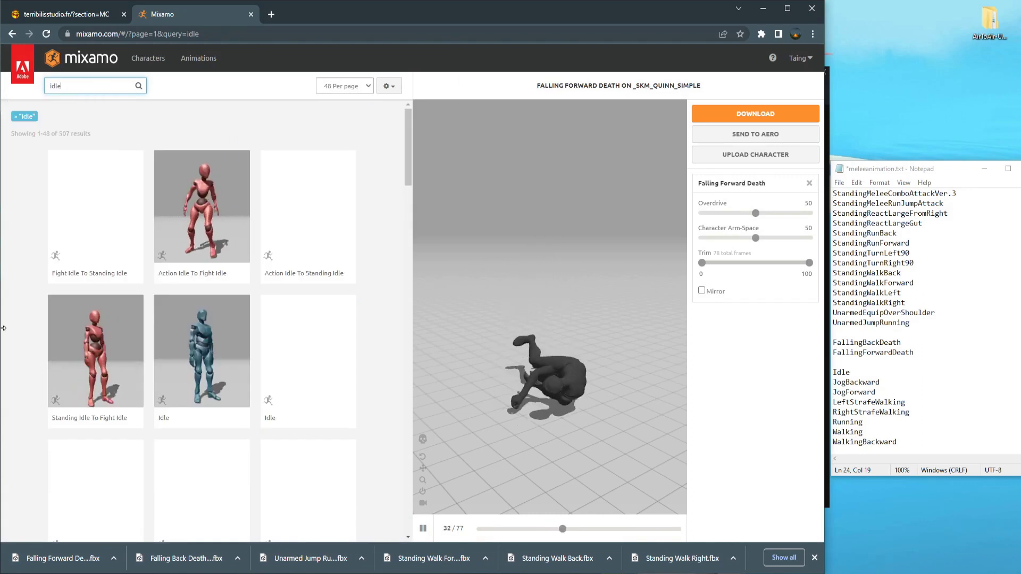
pyautogui.click(202, 362)
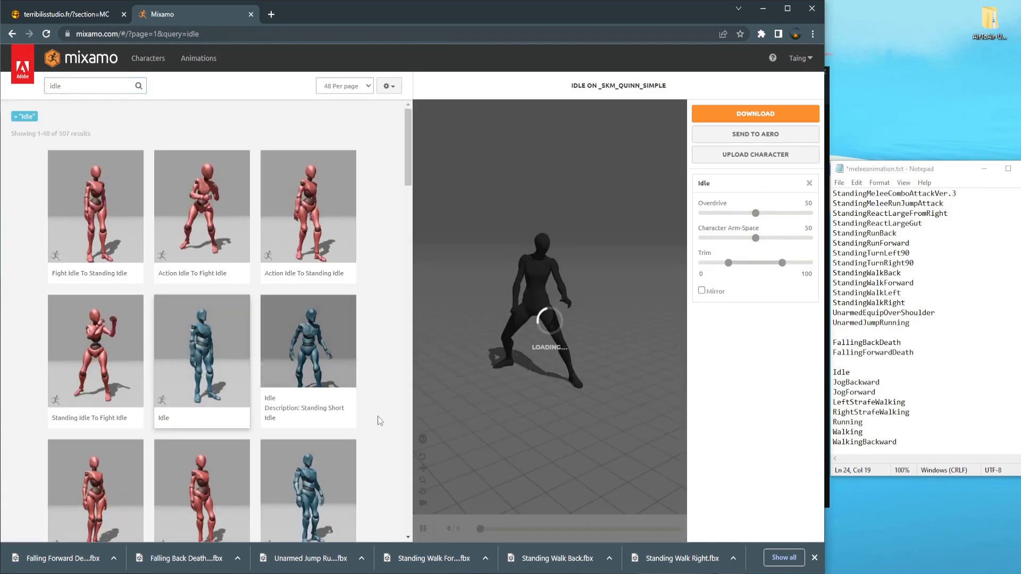
pyautogui.moveTo(529, 333)
pyautogui.mouseDown()
pyautogui.moveTo(501, 328)
pyautogui.moveTo(521, 320)
pyautogui.mouseUp()
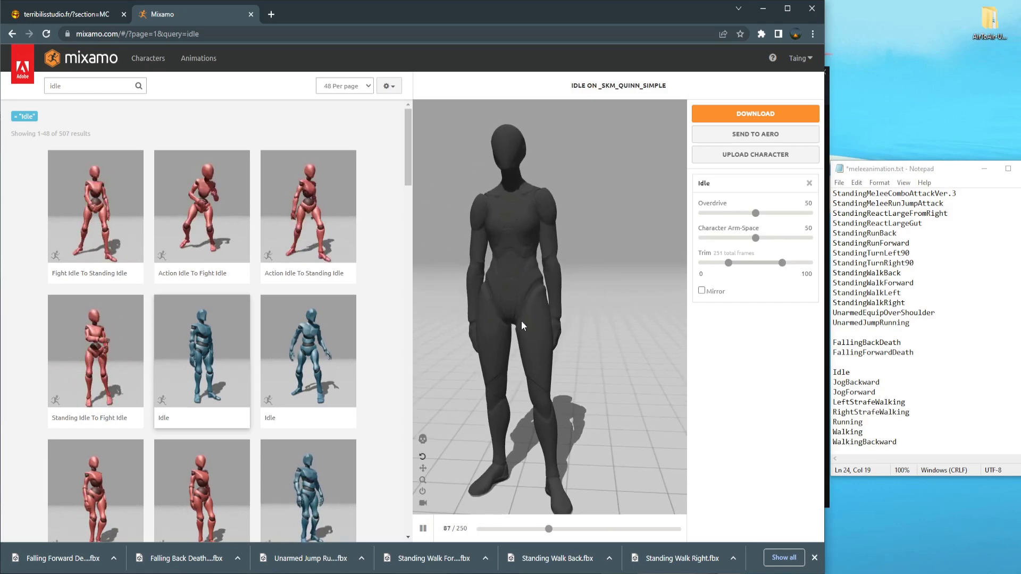
pyautogui.scroll(-1, 521, 320)
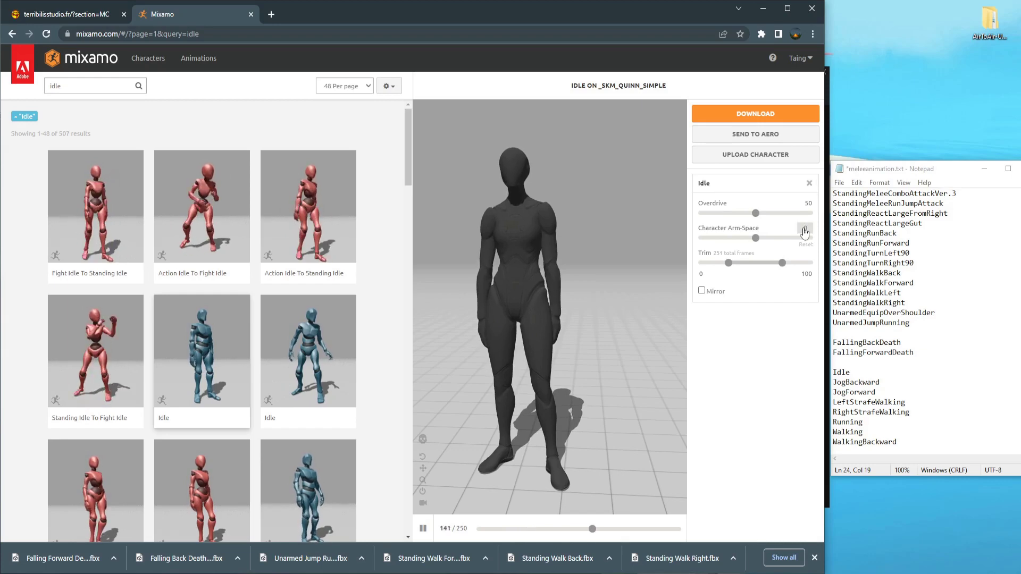
# Step: Set the Idle animation's Character Arm-Space to 60 and download it
pyautogui.write('60')
pyautogui.press('Return')
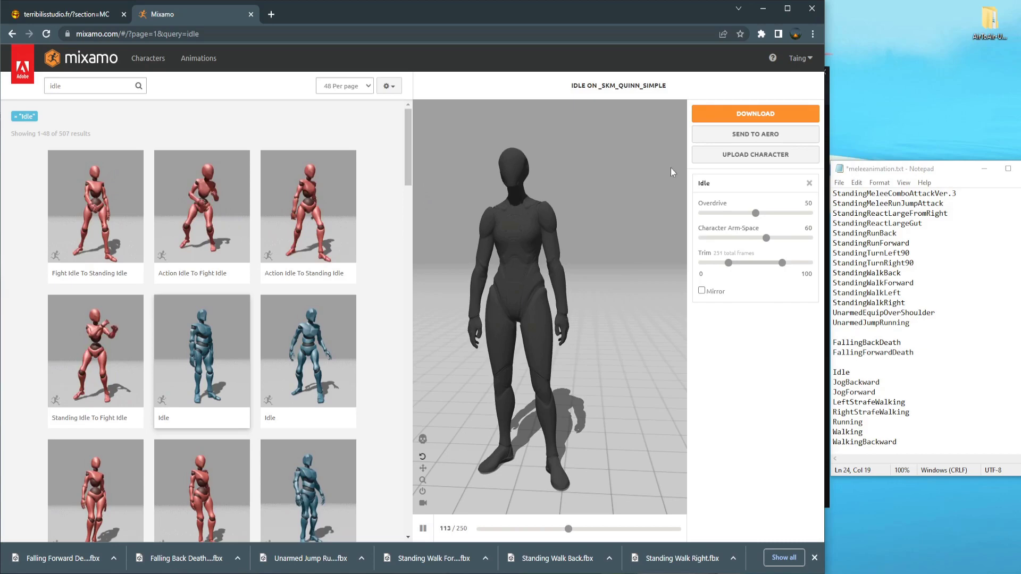
pyautogui.click(737, 112)
pyautogui.click(560, 240)
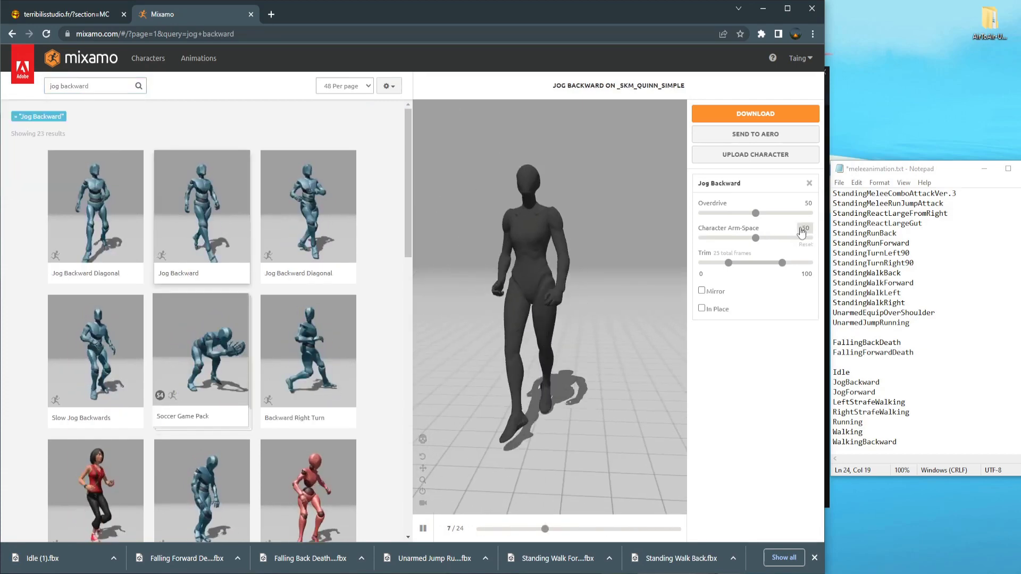
# Step: Set the Jog Backward animation's Character Arm-Space to 55 and download it
pyautogui.doubleClick(801, 233)
pyautogui.write('55')
pyautogui.press('Return')
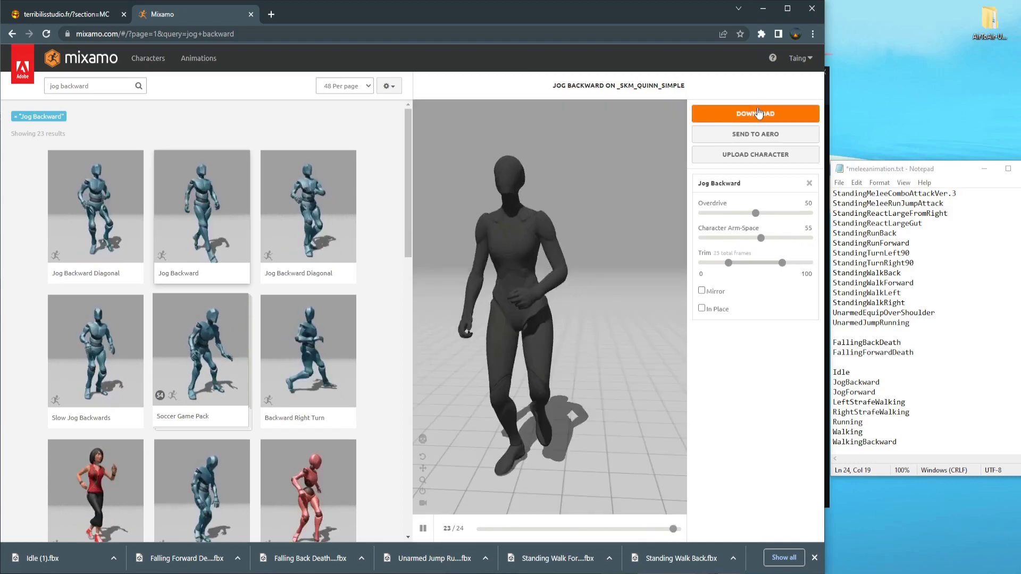
pyautogui.click(758, 113)
pyautogui.click(558, 232)
# Step: Search for "jog forward" and download the Jog Forward animation as FBX Binary, without skin, at 30 frames per second
pyautogui.doubleClick(62, 89)
pyautogui.write('forward')
pyautogui.press('Return')
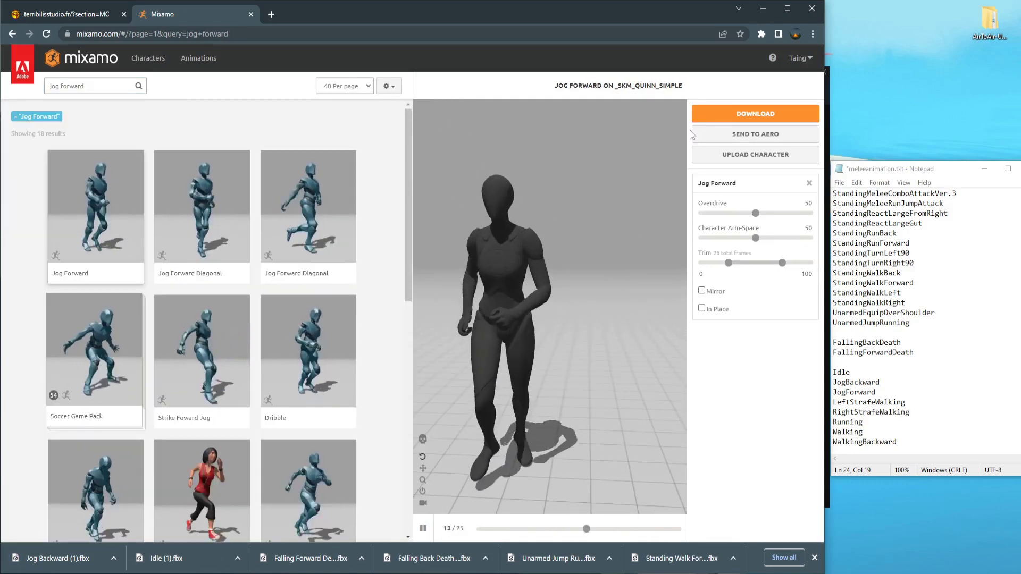
pyautogui.click(720, 113)
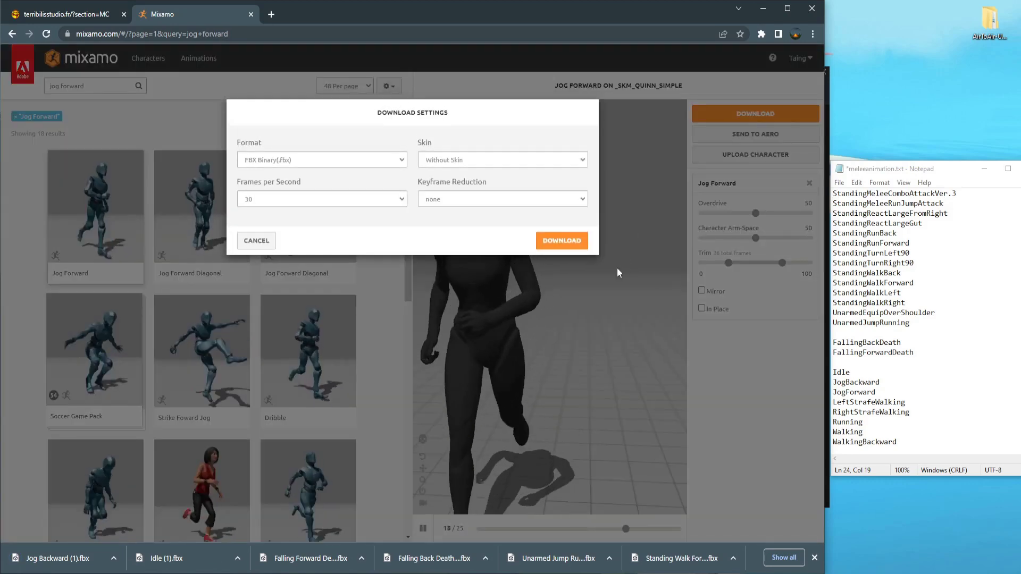
pyautogui.click(572, 241)
# Step: Search for "left strafe walking" and download the Left Strafe Walking animation
pyautogui.tripleClick(90, 86)
pyautogui.write('leftstrafewa')
pyautogui.write('lking')
pyautogui.press('Left')
pyautogui.press('Left')
pyautogui.press('Left')
pyautogui.press('Left')
pyautogui.press('Left')
pyautogui.press('Left')
pyautogui.press('Left')
pyautogui.press('Left')
pyautogui.press('Left')
pyautogui.press('Left')
pyautogui.press('Left')
pyautogui.press('Left')
pyautogui.press('Left')
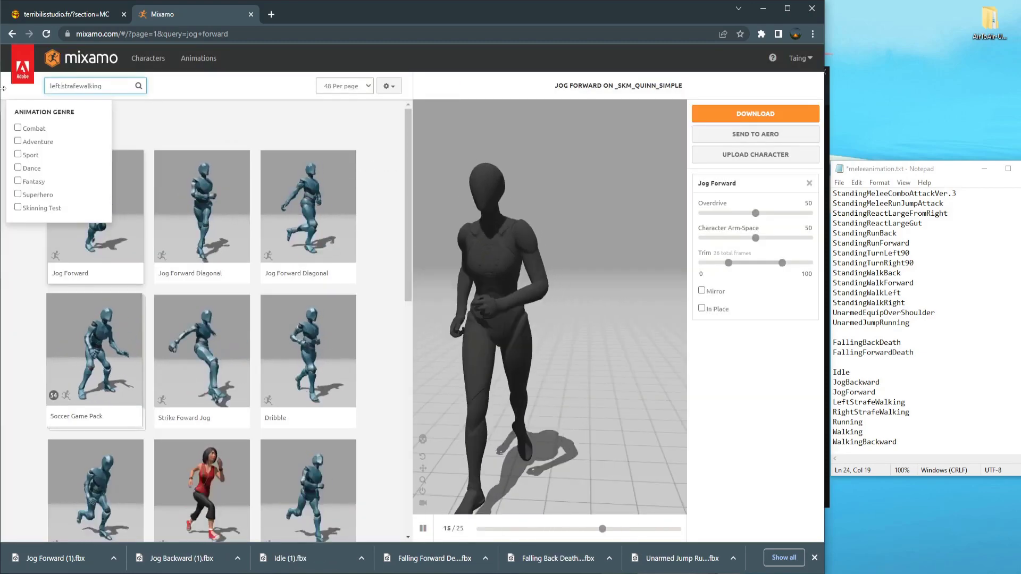
pyautogui.press('Right')
pyautogui.press('Right')
pyautogui.press('Right')
pyautogui.press('Right')
pyautogui.press('Right')
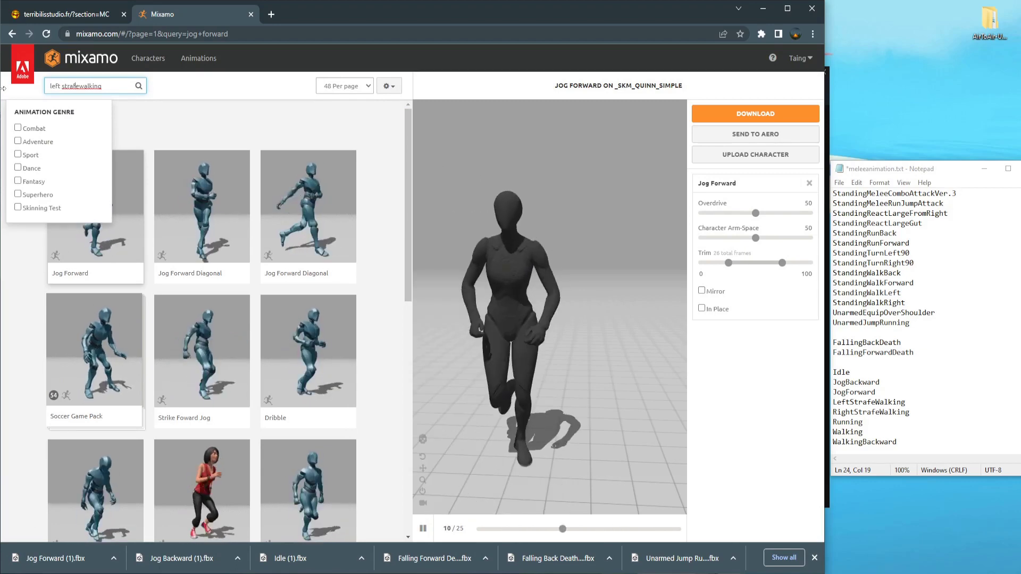
pyautogui.press('Return')
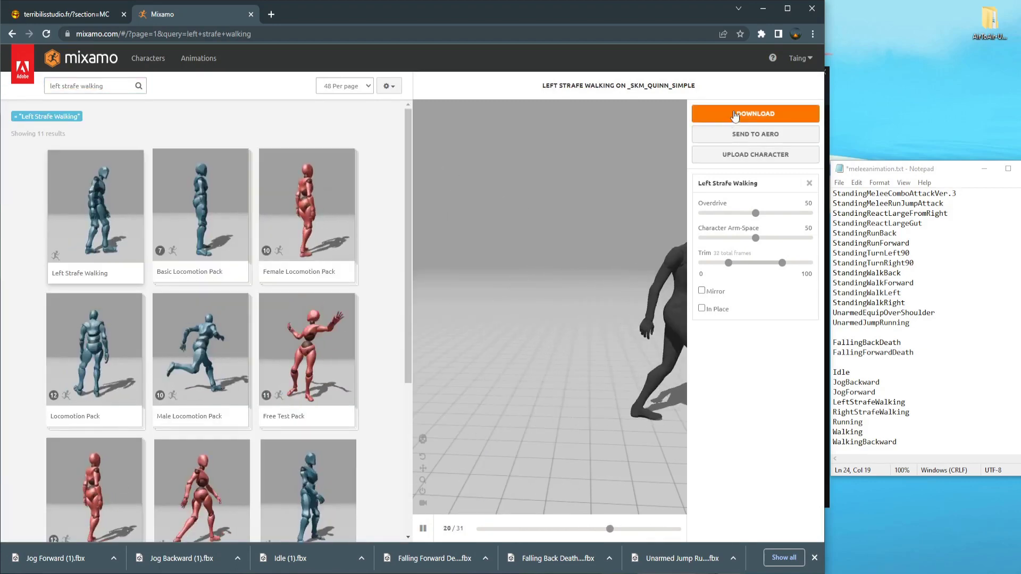
pyautogui.click(734, 116)
pyautogui.click(567, 241)
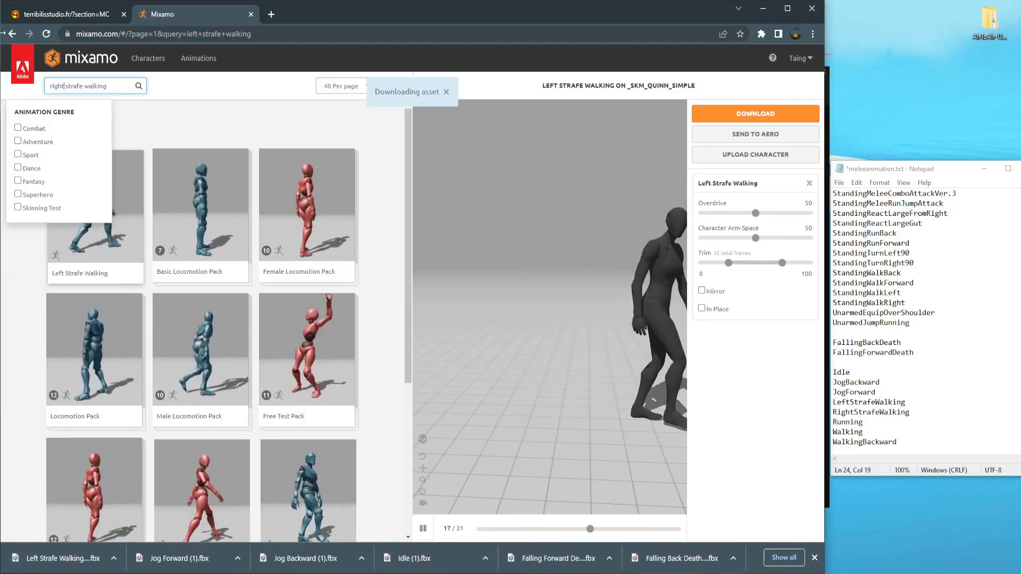
# Step: Search for "right strafe walking" and download the Right Strafe Walking animation
pyautogui.press('Return')
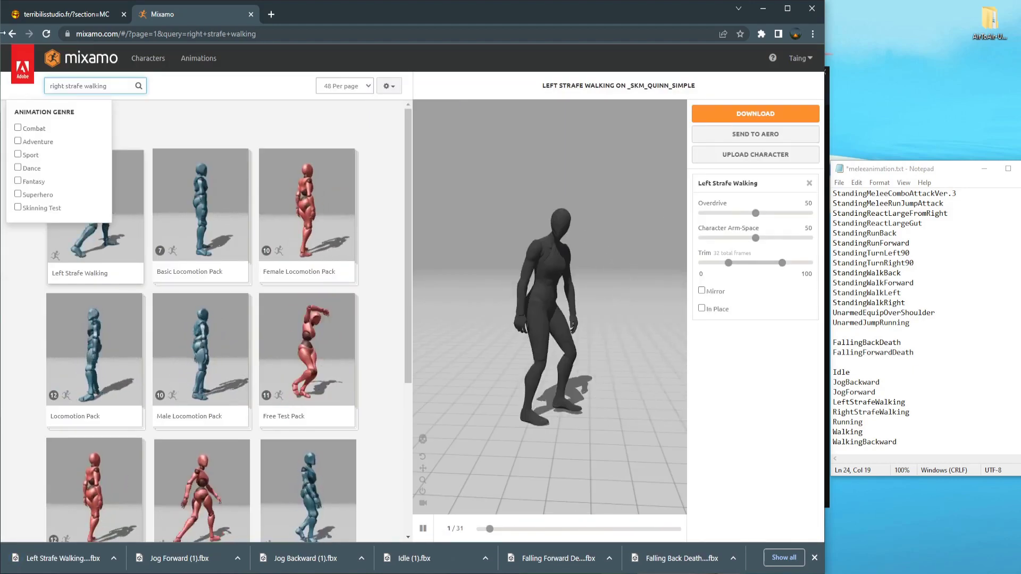
pyautogui.press('Return')
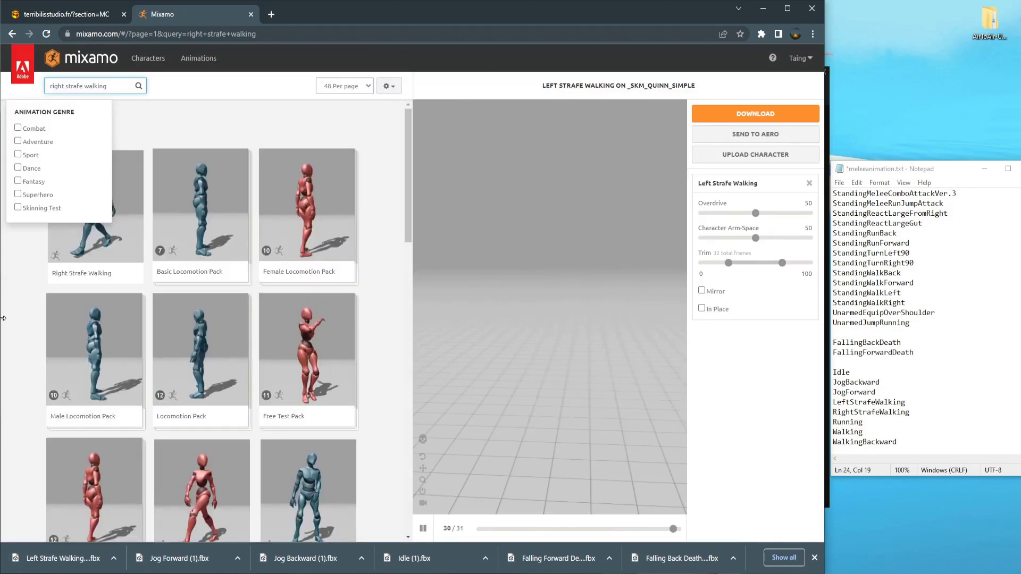
pyautogui.click(127, 239)
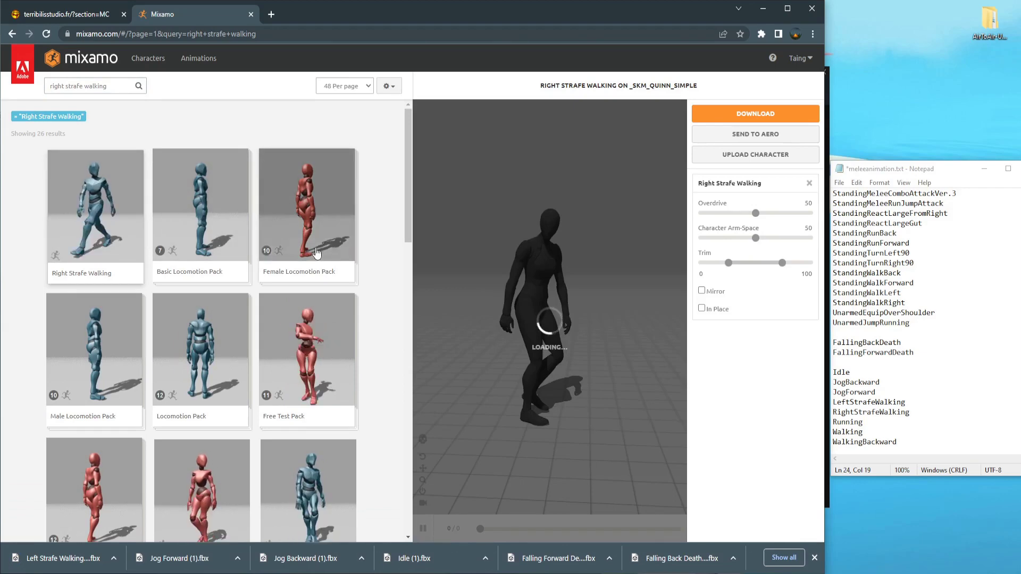
pyautogui.click(755, 113)
pyautogui.click(563, 237)
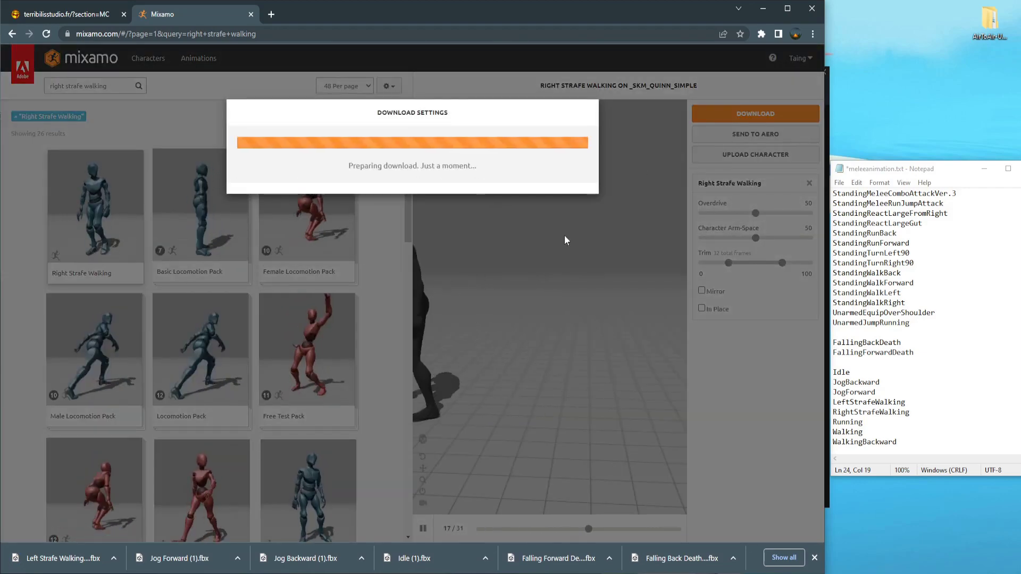
# Step: Search for "running" and download the Running animation in the middle of the second results row
pyautogui.write('running')
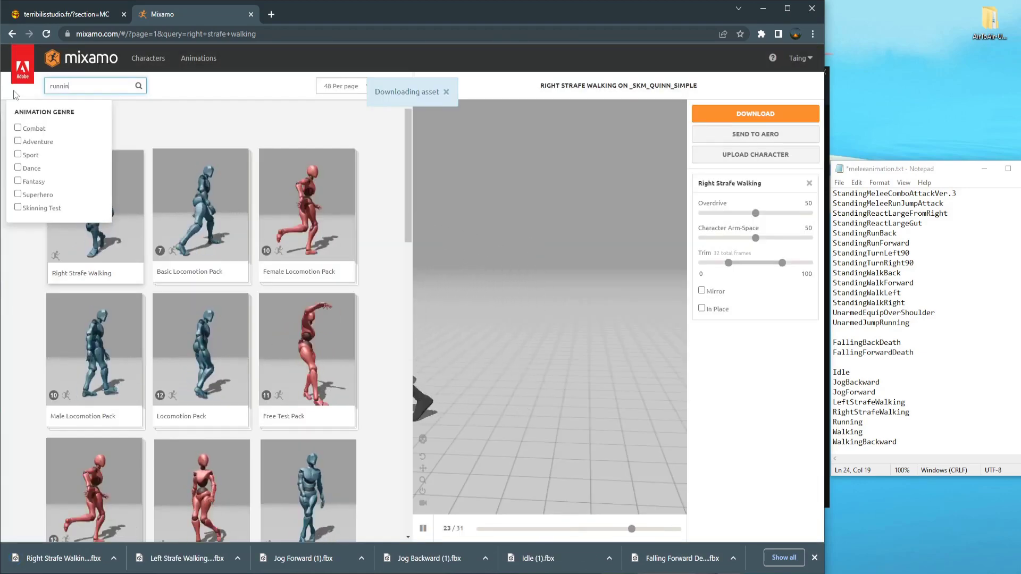
pyautogui.press('Return')
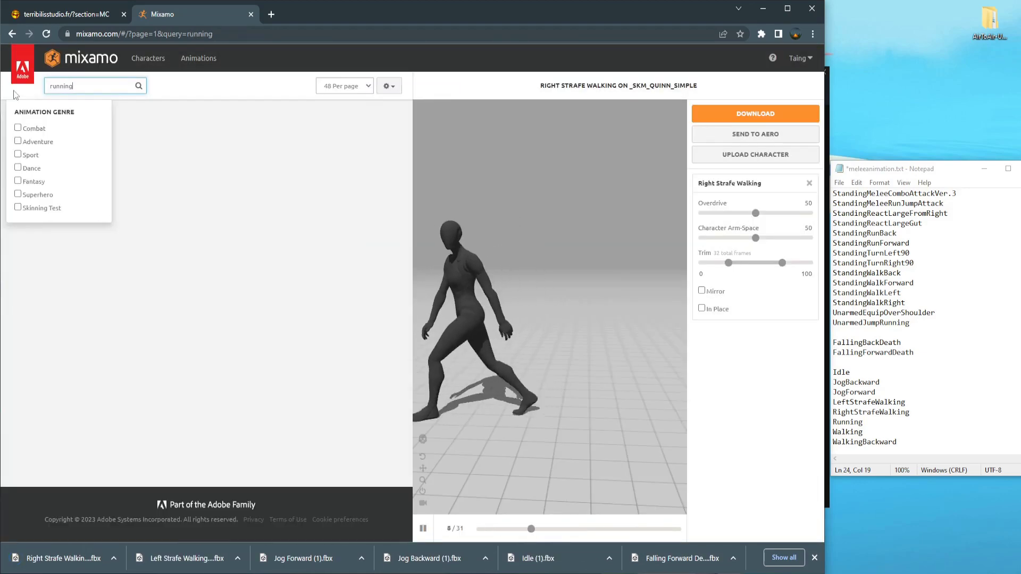
pyautogui.scroll(-2, 271, 463)
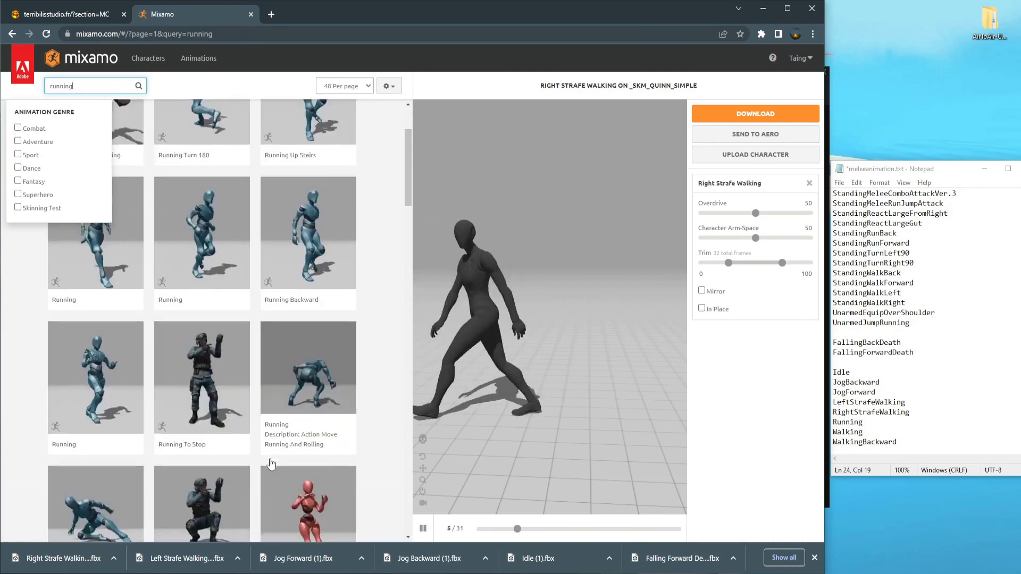
pyautogui.scroll(3, 271, 463)
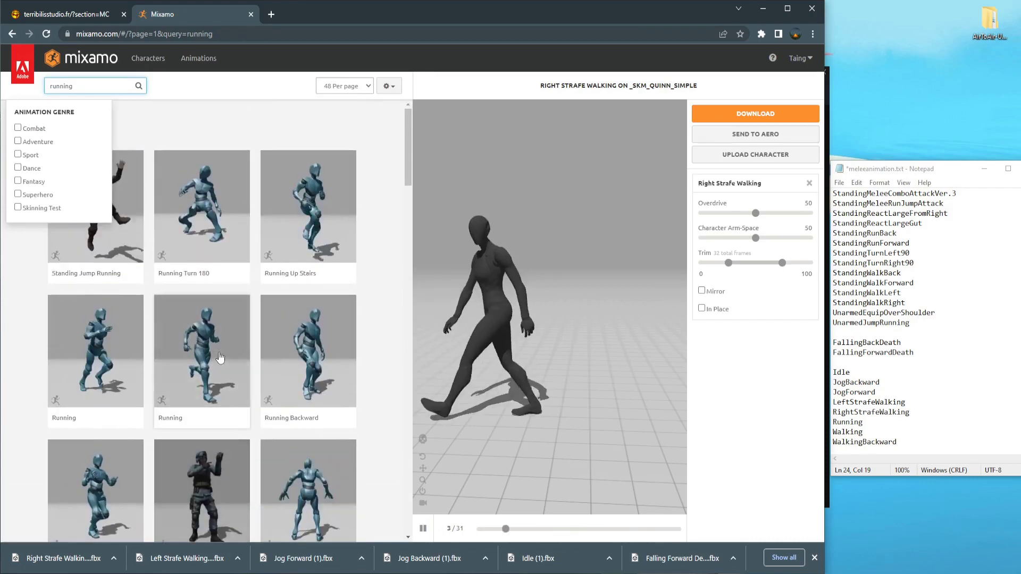
pyautogui.click(183, 356)
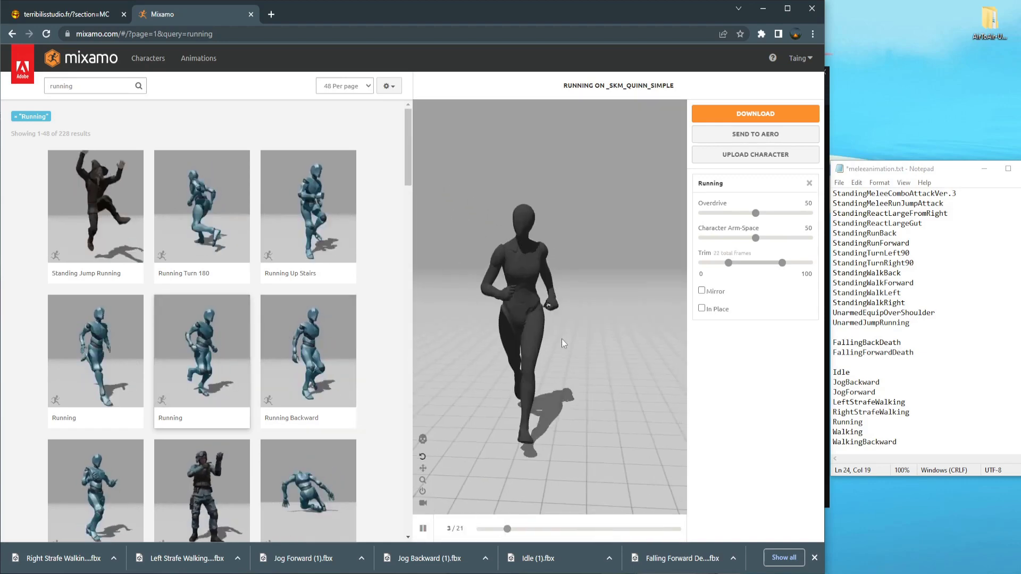
pyautogui.click(726, 116)
pyautogui.click(561, 240)
# Step: Search for "walking" and download the Walking animation as FBX Binary, without skin, at 30 frames per second
pyautogui.doubleClick(74, 86)
pyautogui.write('walking')
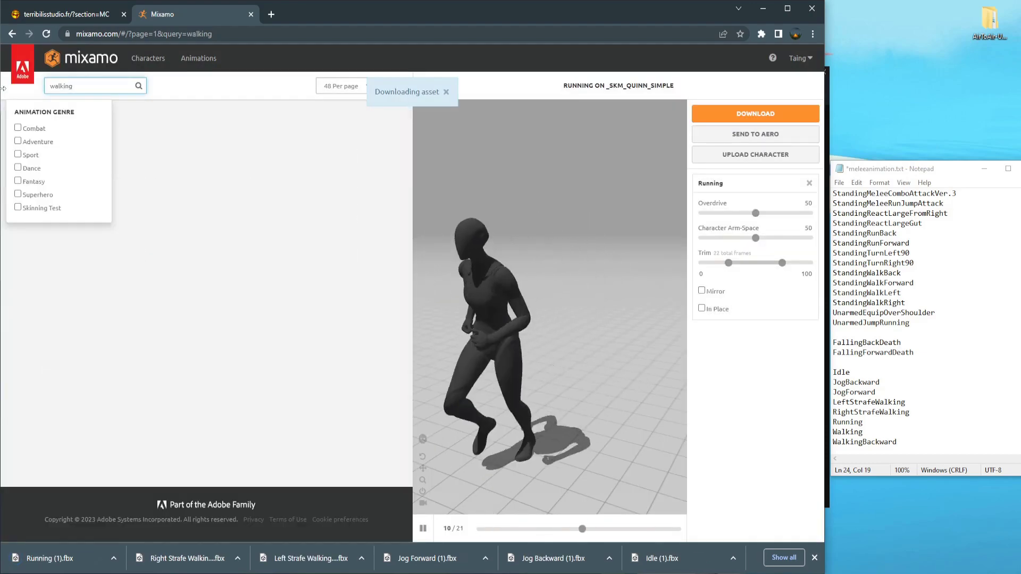
pyautogui.click(205, 260)
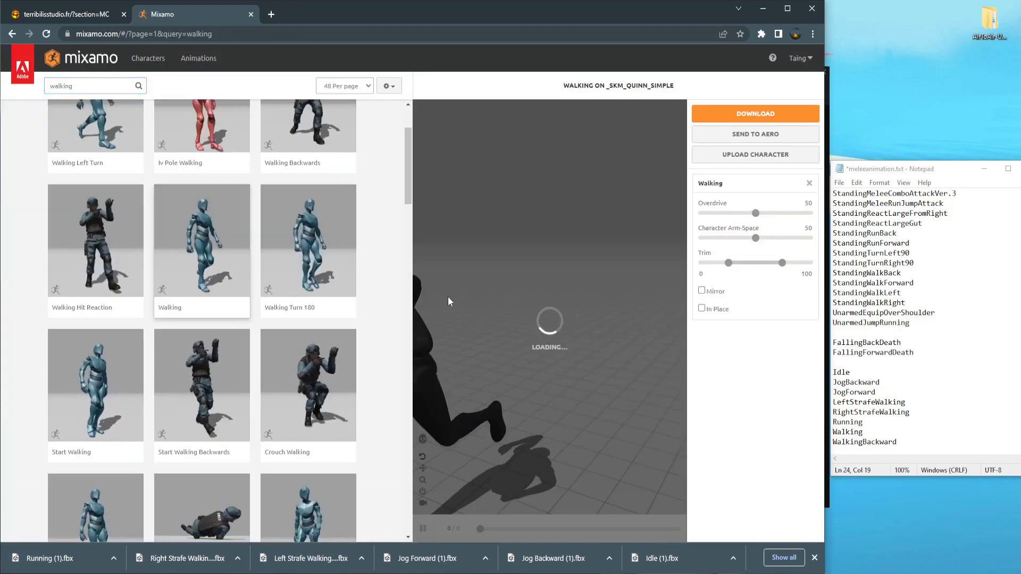
pyautogui.click(755, 114)
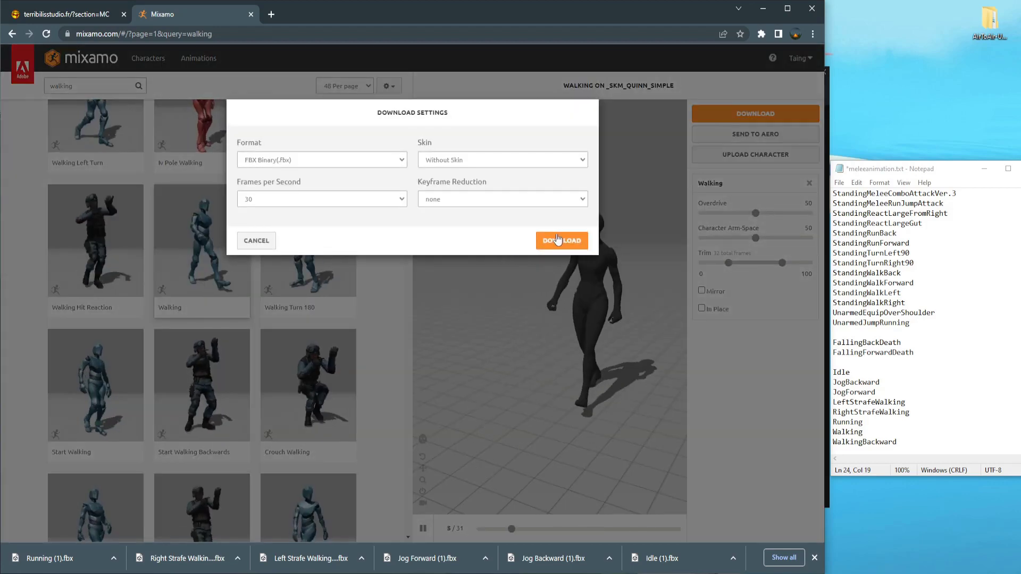
pyautogui.click(556, 238)
# Step: Search for "walking backward" and download the first Walking Backwards animation in the second results row, without skin
pyautogui.click(89, 88)
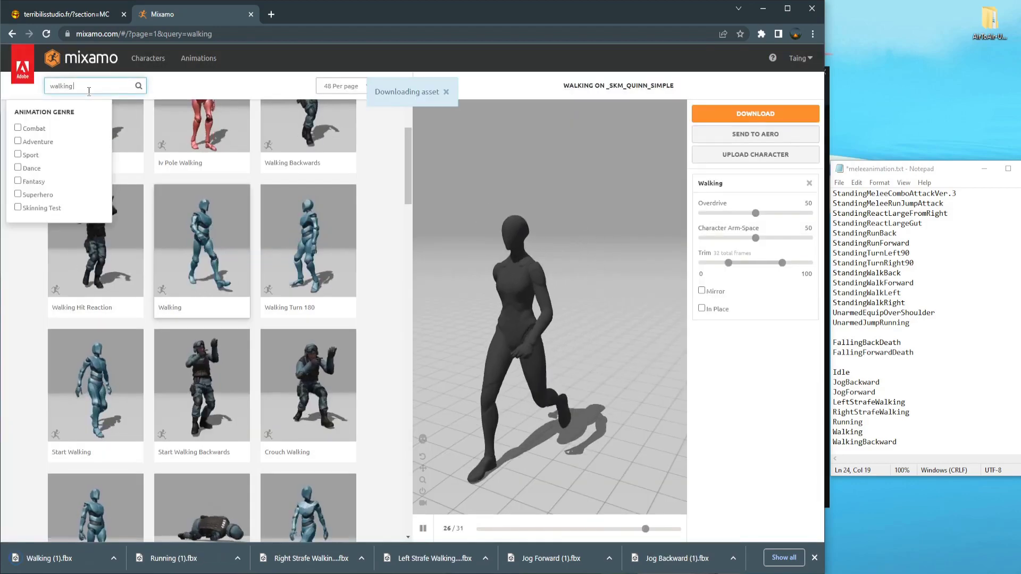
pyautogui.write('backward')
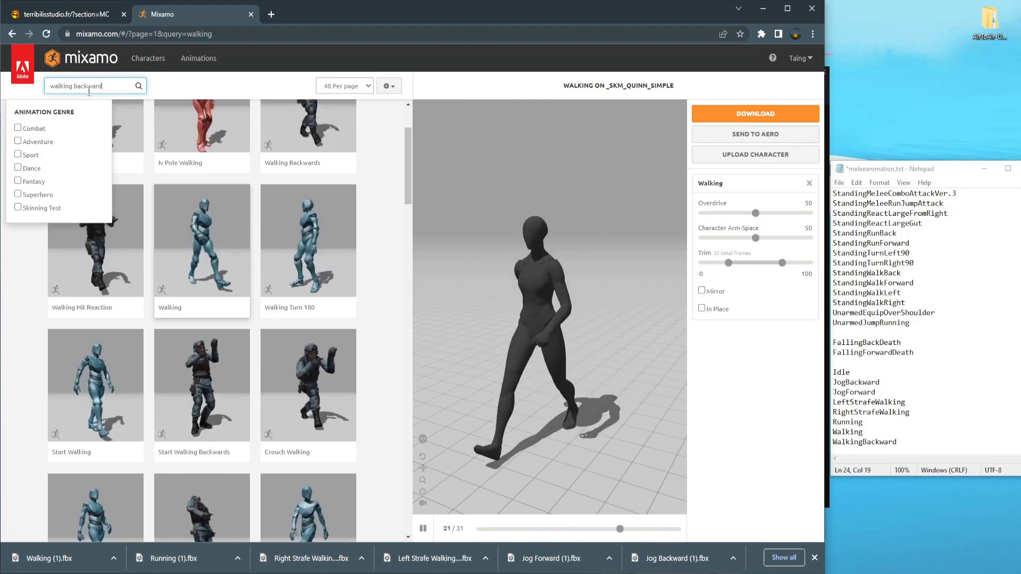
pyautogui.press('Return')
pyautogui.click(96, 351)
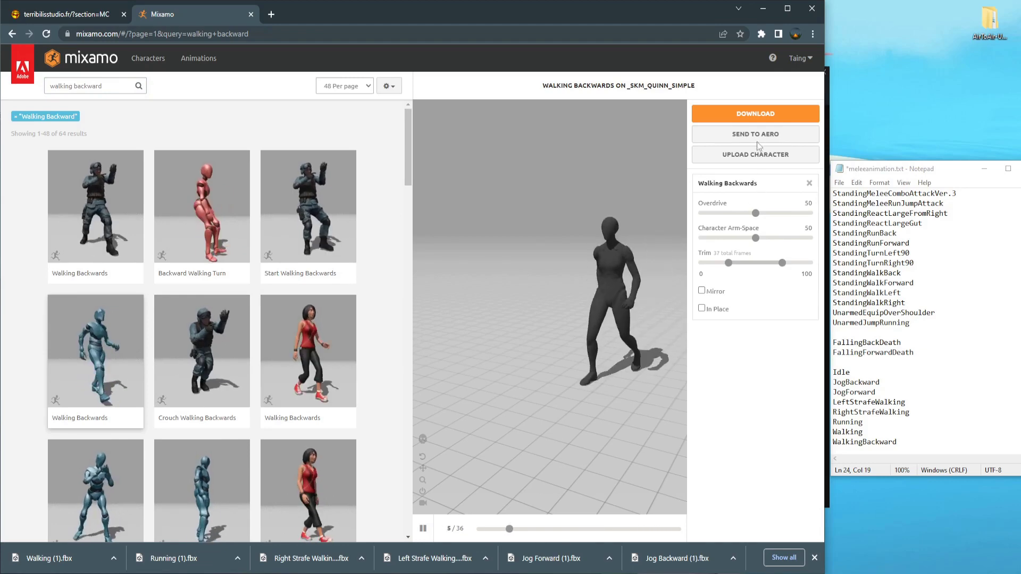
pyautogui.click(756, 114)
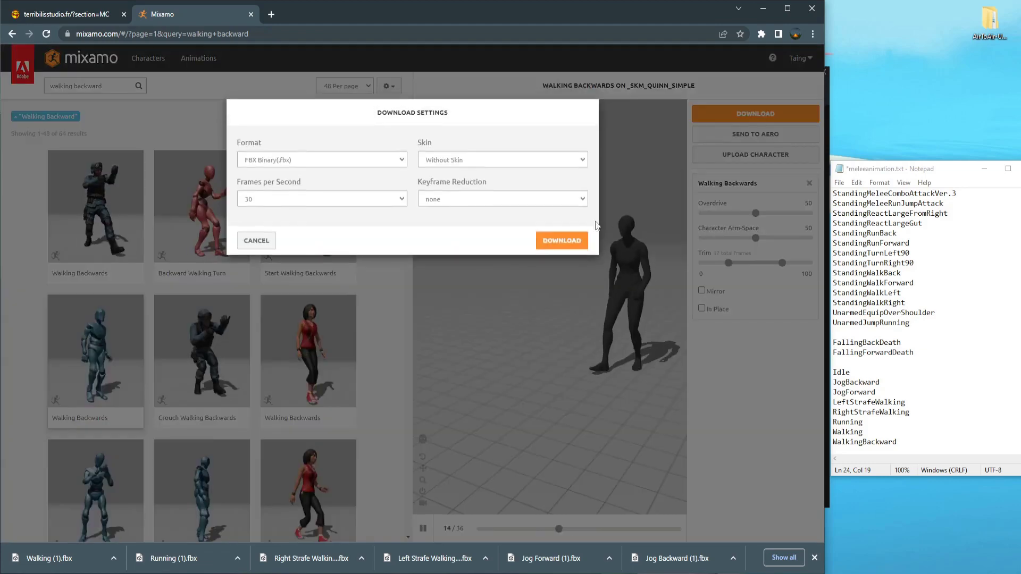
pyautogui.click(552, 241)
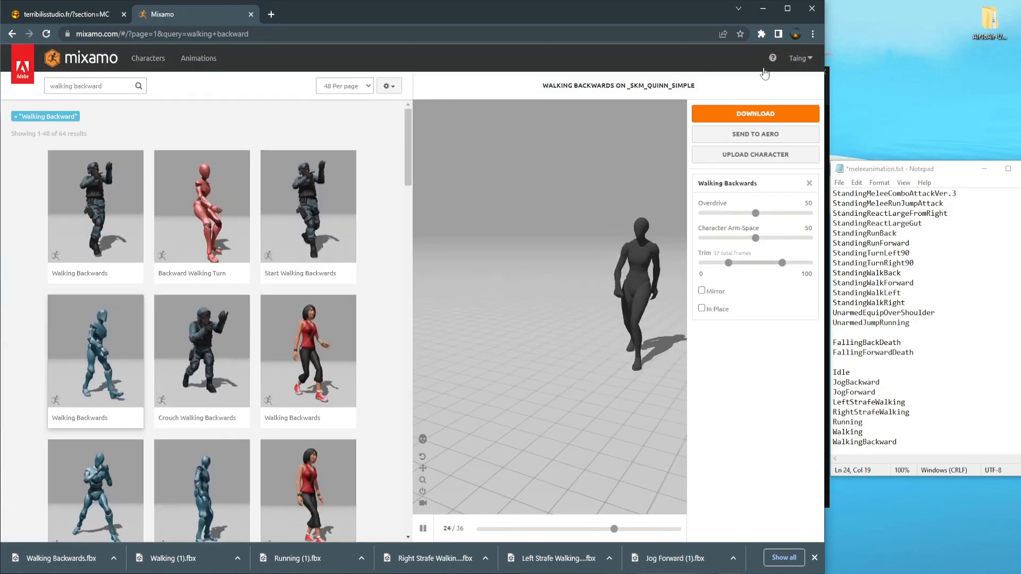
# Step: Close the browser, maximize the Downloads folder window and sort its files by date modified
pyautogui.click(812, 9)
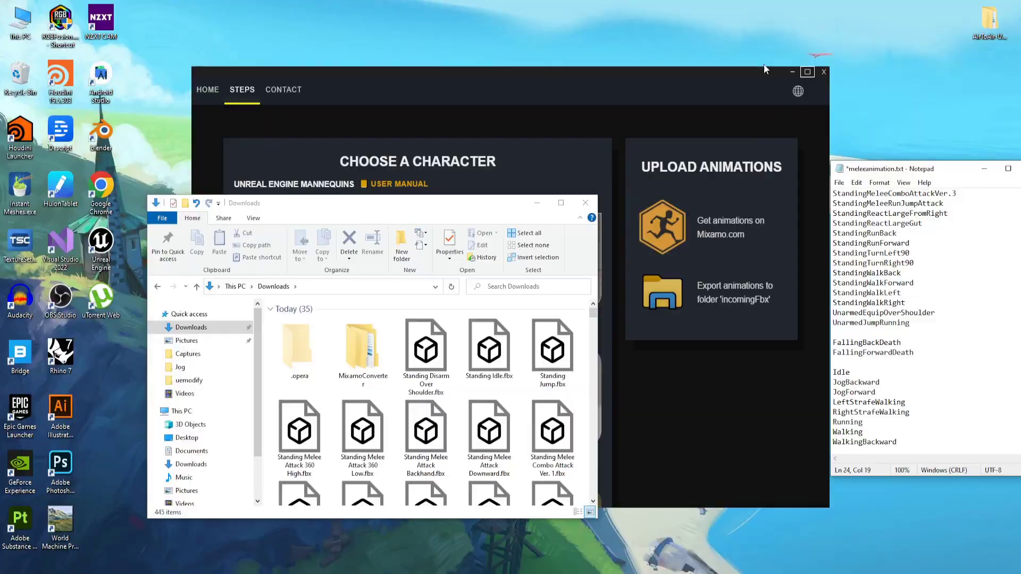
pyautogui.click(561, 203)
pyautogui.rightClick(367, 289)
pyautogui.moveTo(393, 295)
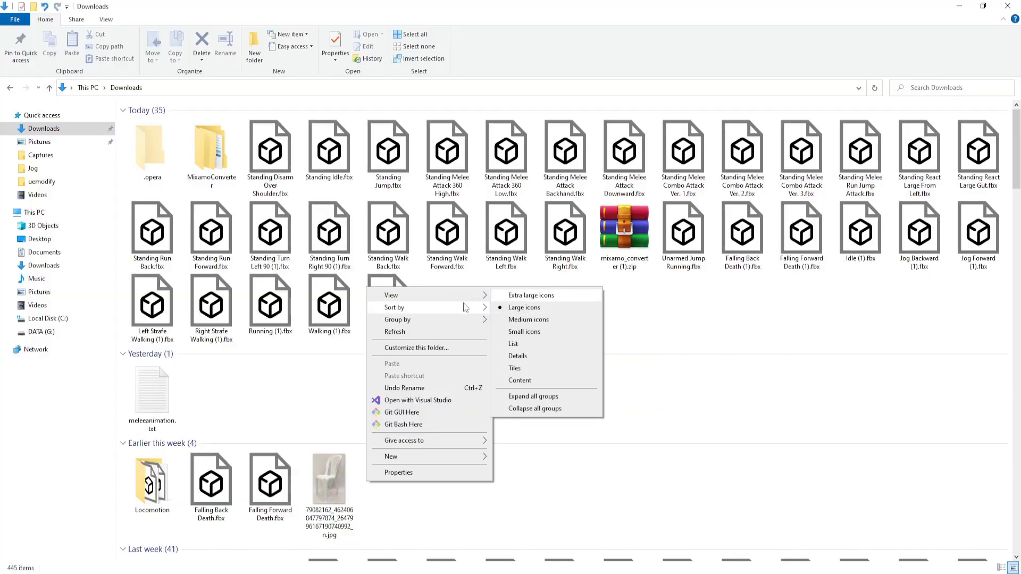
pyautogui.moveTo(465, 308)
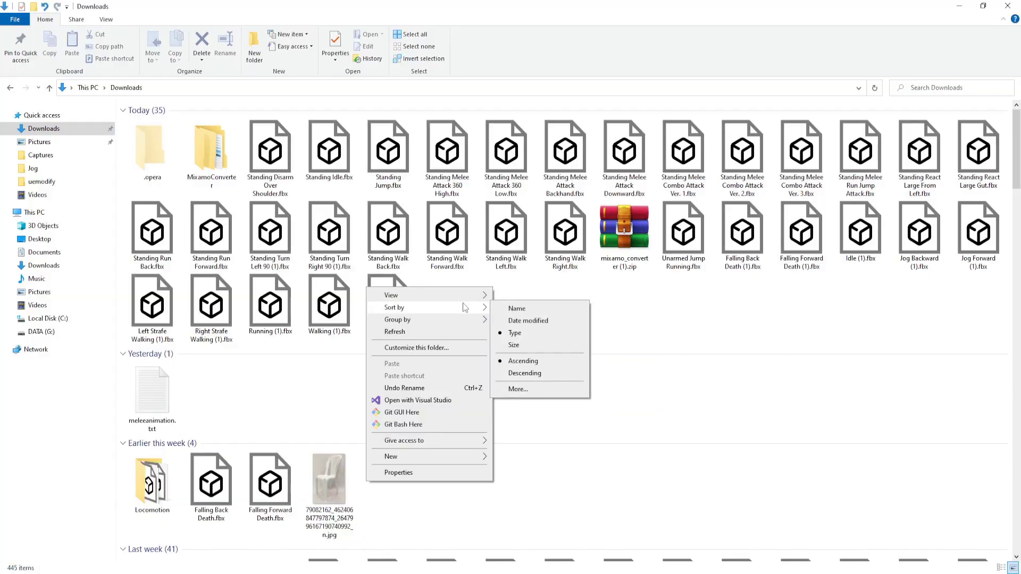
pyautogui.click(540, 319)
# Step: Create a MeleeAnim folder in Downloads and move the files from Unarmed Jump Running.fbx through Standing Disarm Over Shoulder.fbx into it
pyautogui.rightClick(455, 313)
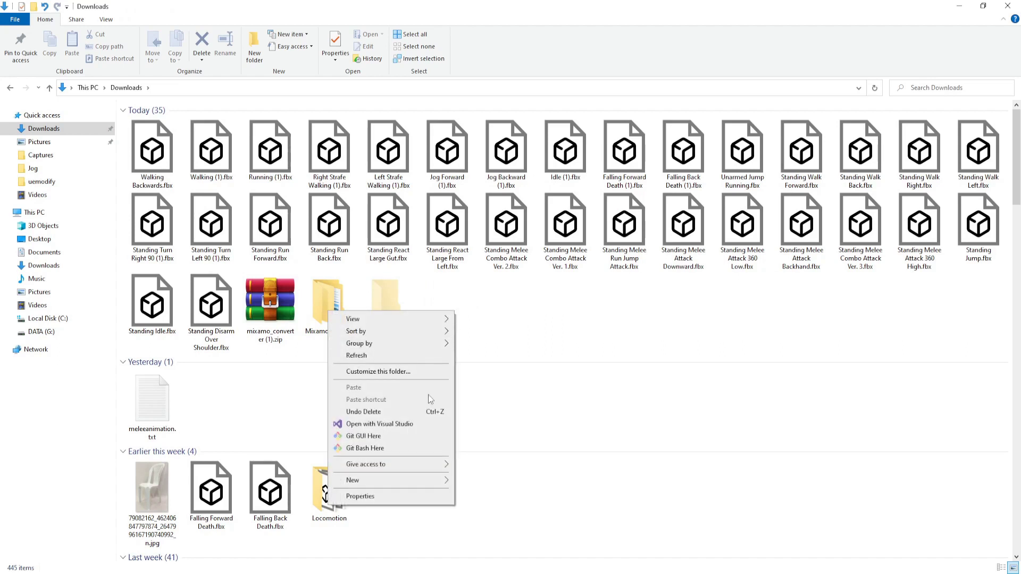
pyautogui.moveTo(451, 482)
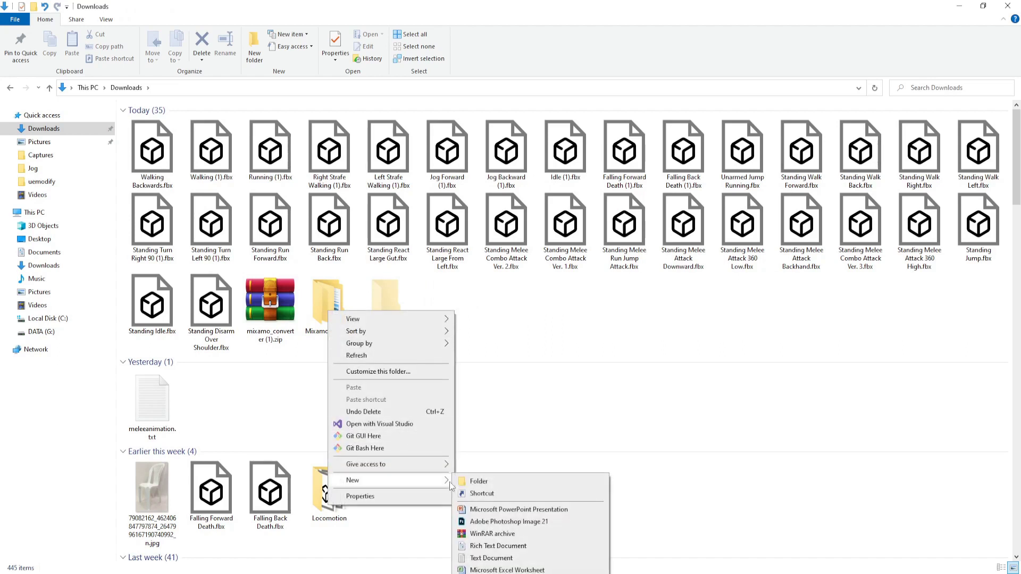
pyautogui.click(491, 482)
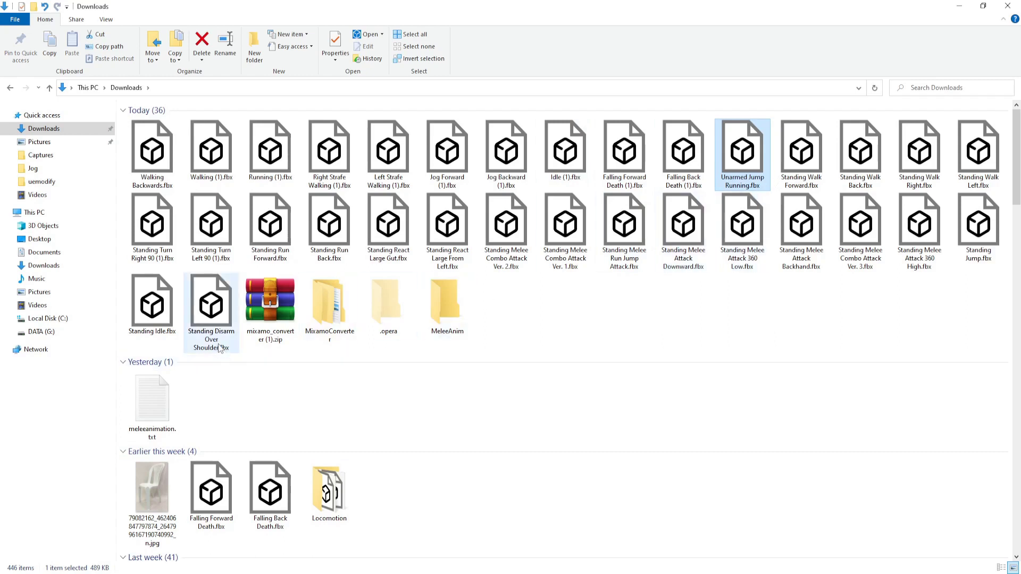
pyautogui.keyDown('shift'); pyautogui.click(212, 308); pyautogui.keyUp('shift')
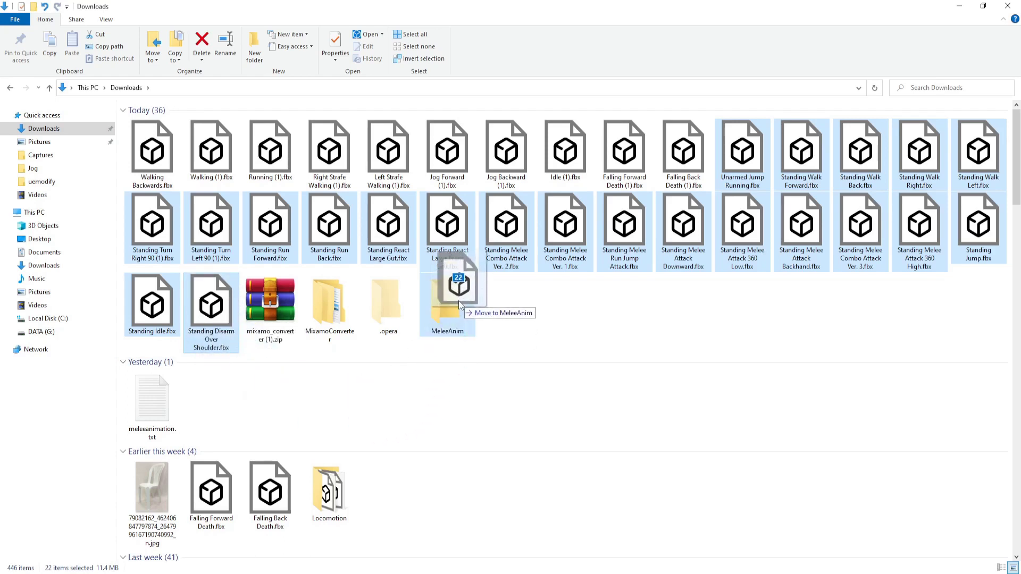
pyautogui.moveTo(458, 301); pyautogui.dragTo(458, 301)
# Step: Create a LocomotionAnim folder in Downloads and move today's ten remaining walking, running, jog, idle and falling death FBX files into it
pyautogui.rightClick(812, 155)
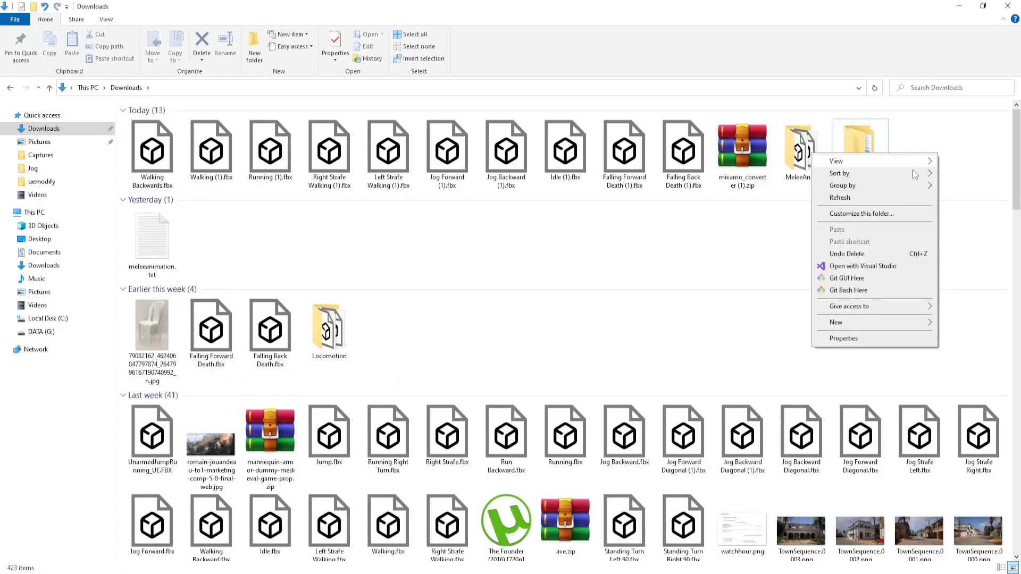
pyautogui.moveTo(869, 325)
pyautogui.click(729, 324)
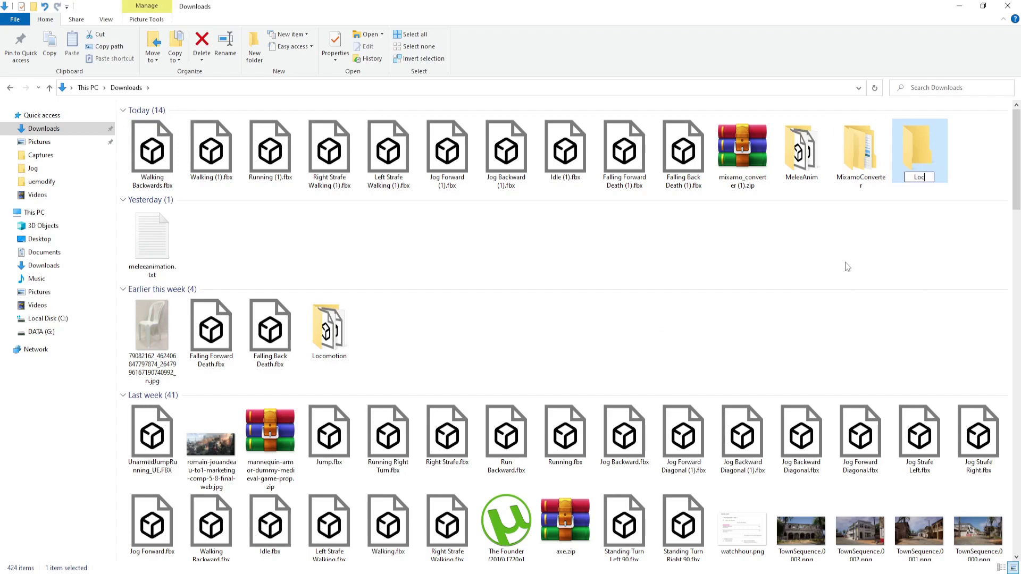
pyautogui.write('LocomotionA')
pyautogui.write('nim')
pyautogui.press('Return')
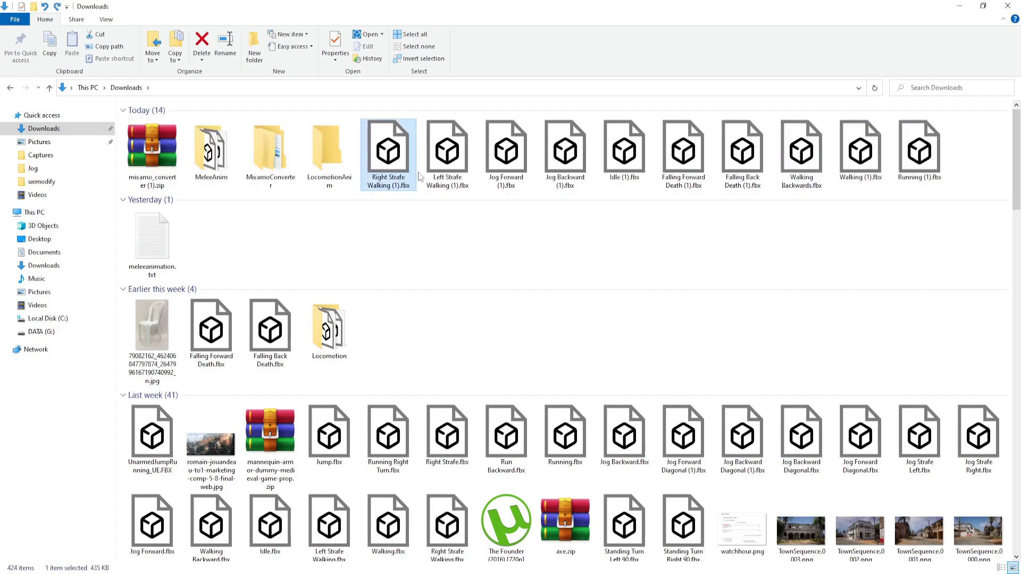
pyautogui.keyDown('shift'); pyautogui.click(899, 170); pyautogui.keyUp('shift')
pyautogui.moveTo(369, 172); pyautogui.dragTo(329, 168)
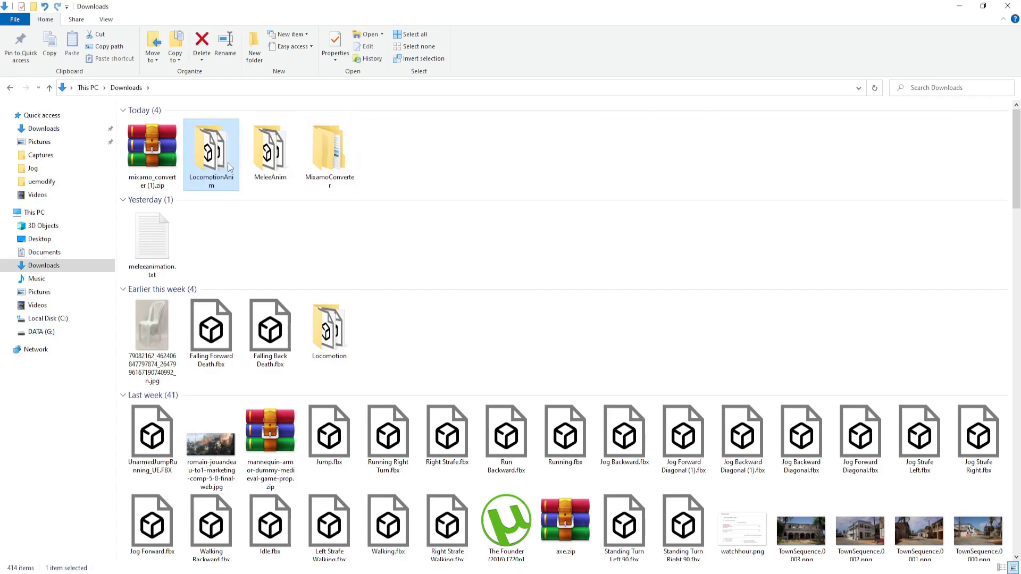
# Step: Open the MixamoConverter folder, switch to the Mixamo converter app and open its folder for original animations
pyautogui.doubleClick(323, 156)
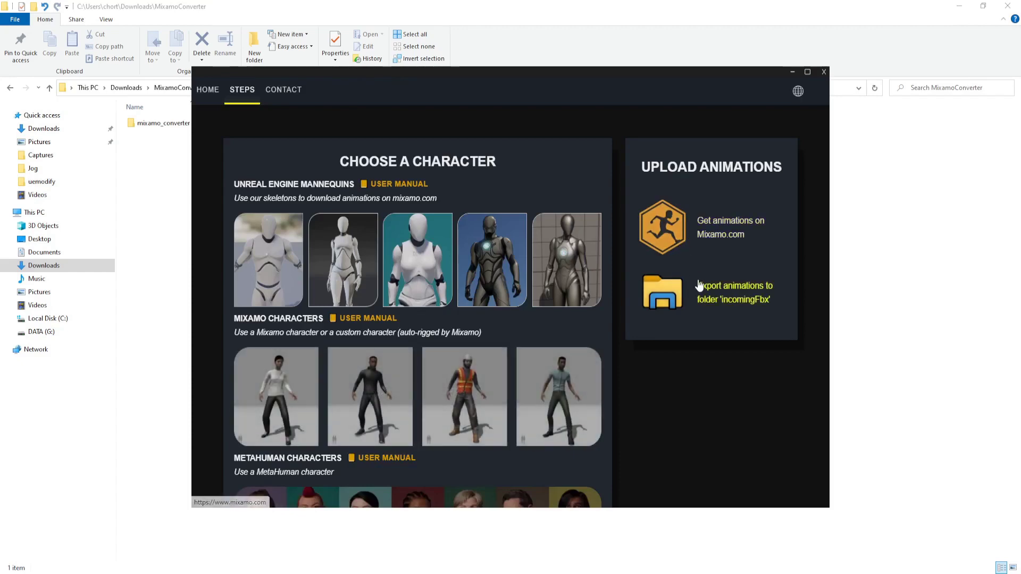
pyautogui.scroll(-10, 558, 290)
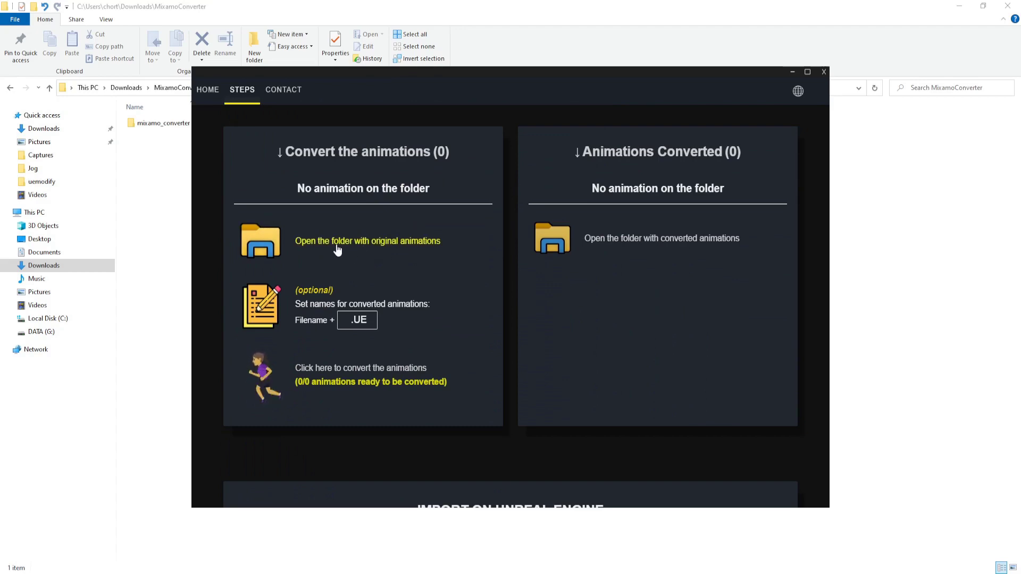
pyautogui.click(340, 241)
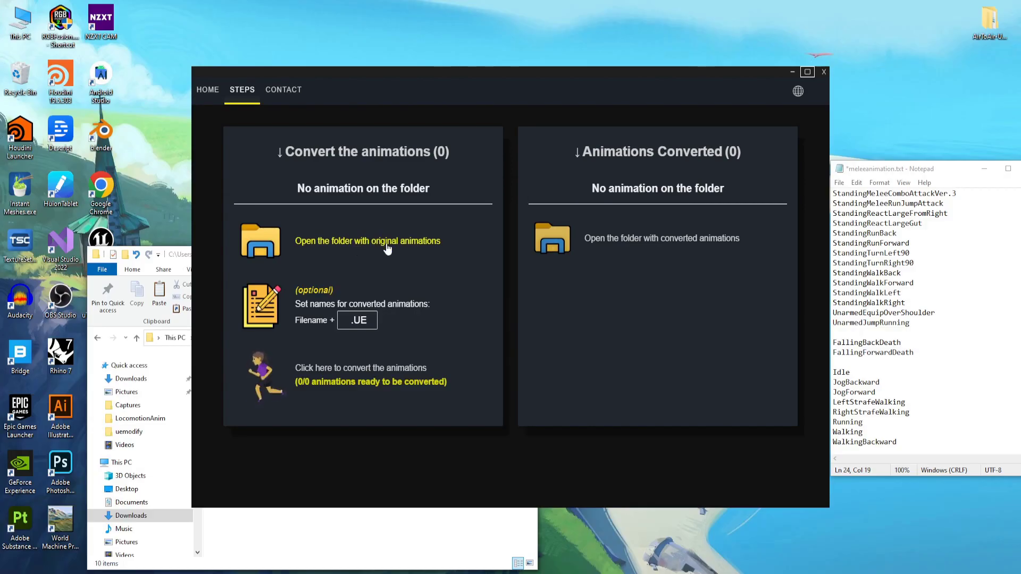
pyautogui.click(387, 249)
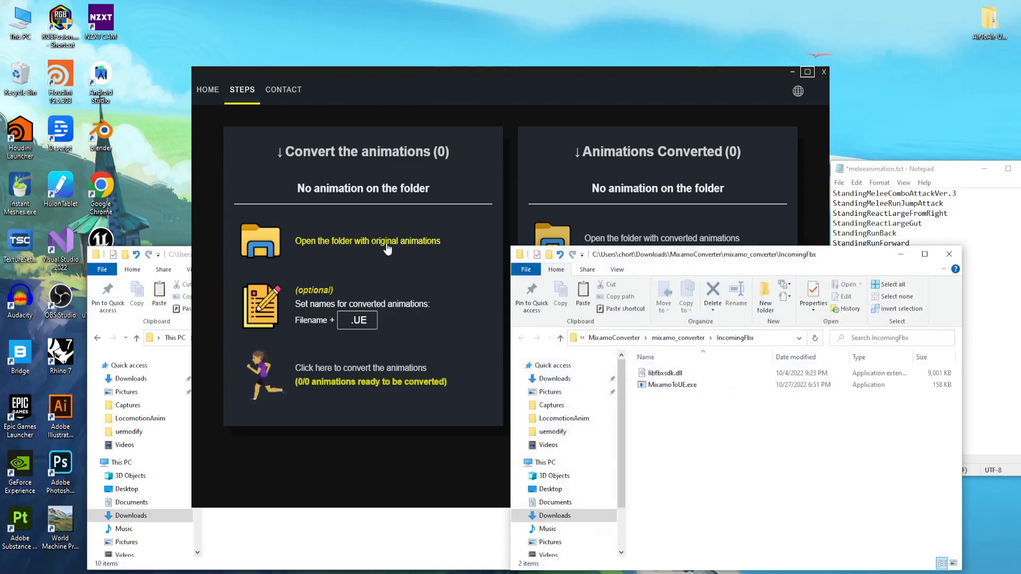
# Step: Copy all ten FBX files from the LocomotionAnim folder into the IncomingFbx folder
pyautogui.click(394, 531)
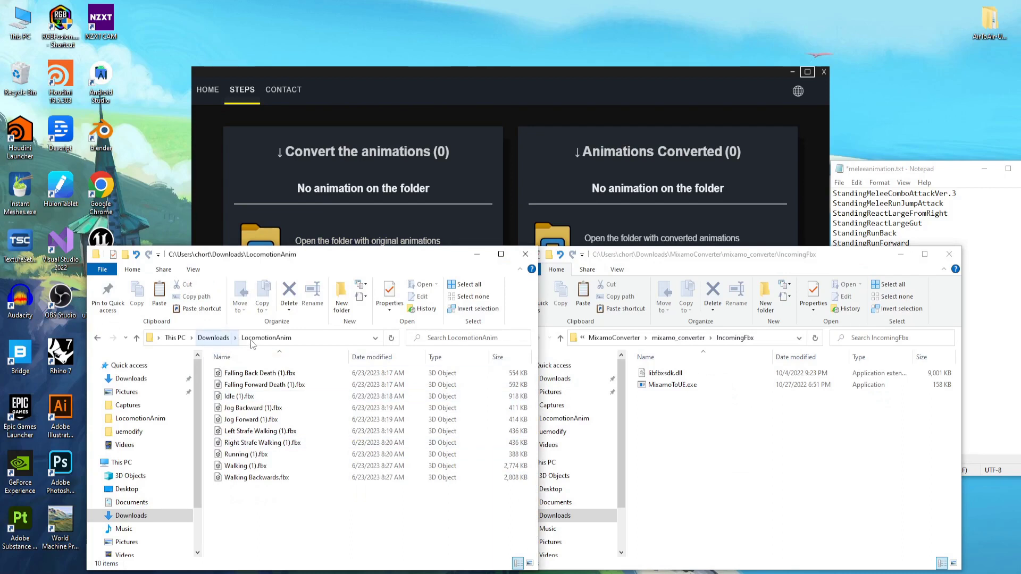
pyautogui.moveTo(320, 530); pyautogui.dragTo(215, 367)
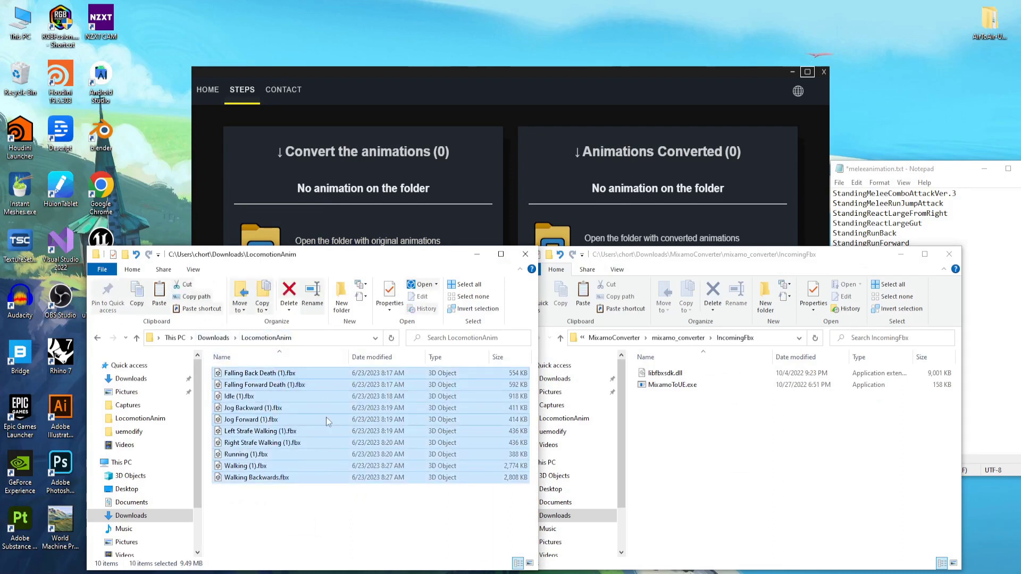
pyautogui.click(698, 436)
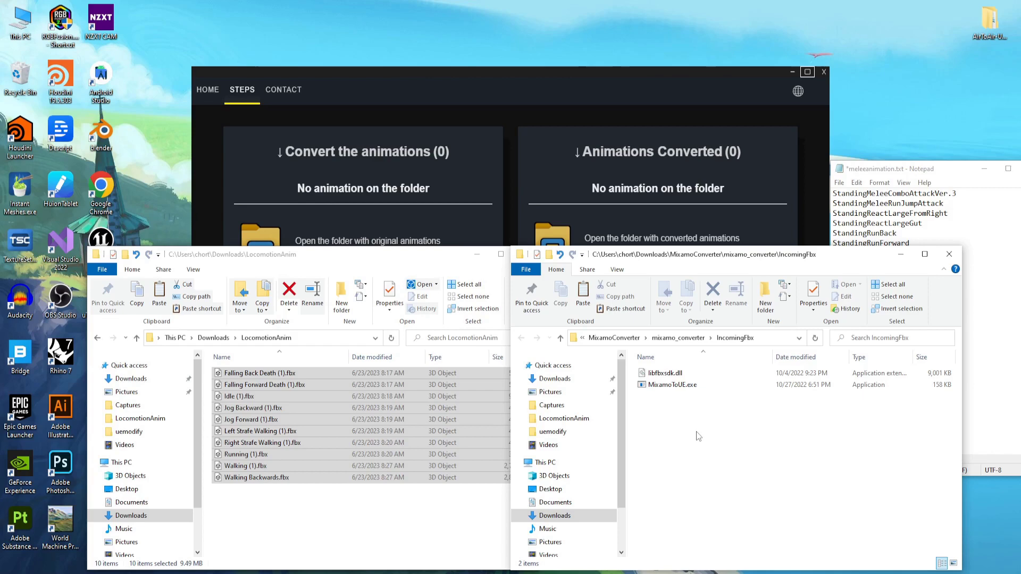
pyautogui.hotkey('ctrl', 'v')
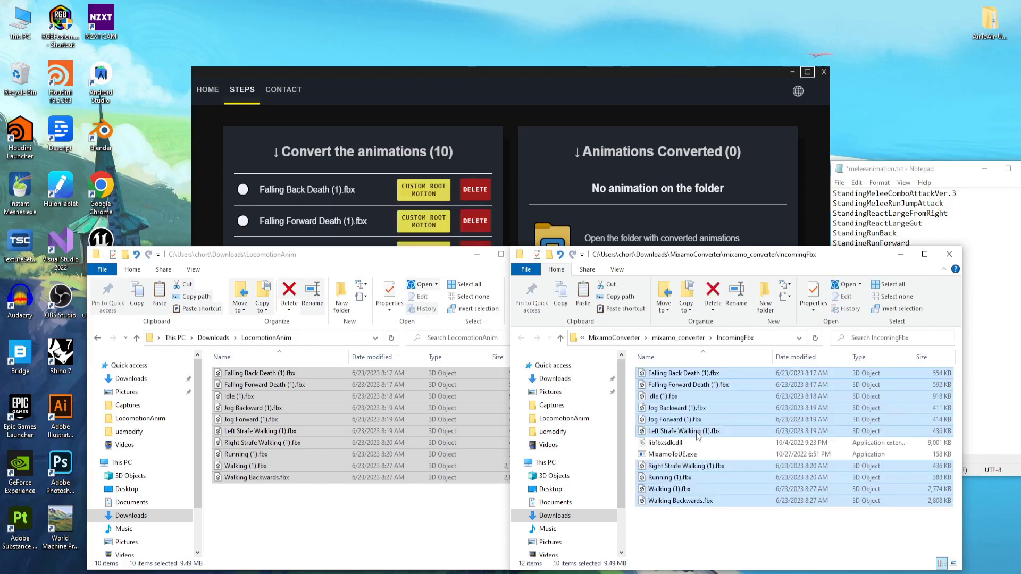
# Step: Convert the ten locomotion animations in the converter with the .UE filename suffix and review the converted list
pyautogui.click(511, 239)
pyautogui.scroll(-7, 472, 133)
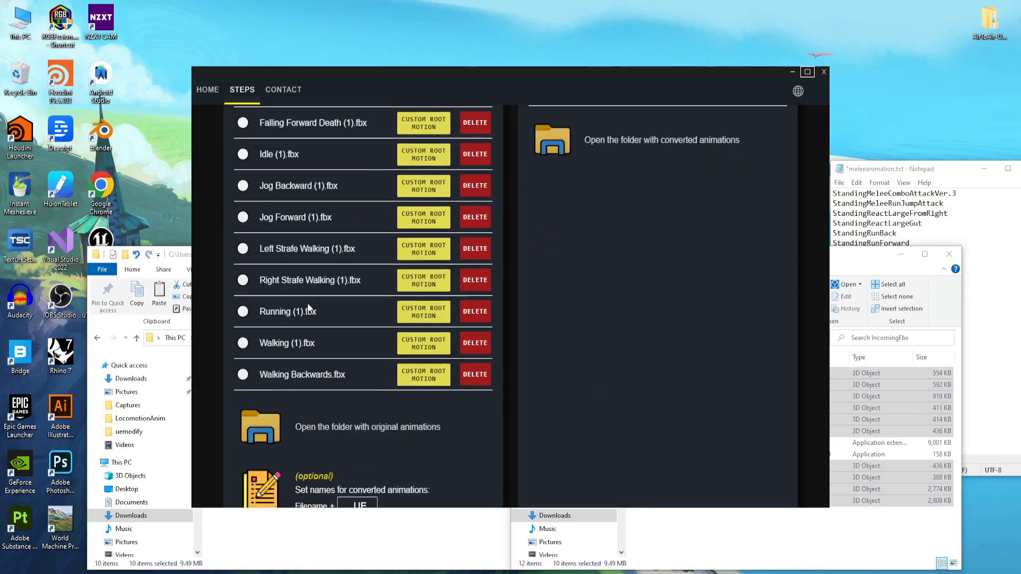
pyautogui.scroll(2, 308, 311)
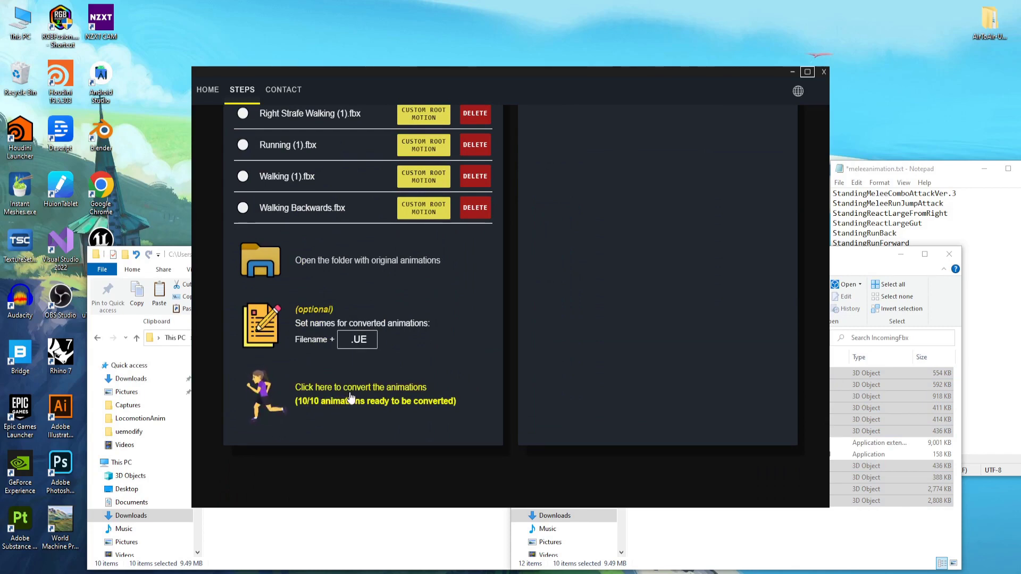
pyautogui.click(353, 399)
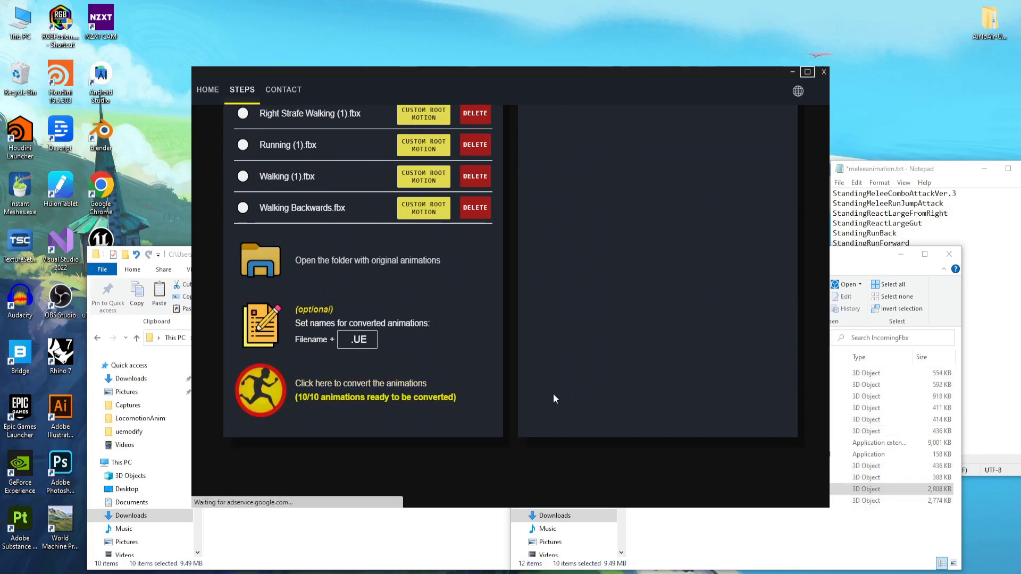
pyautogui.scroll(-4, 553, 396)
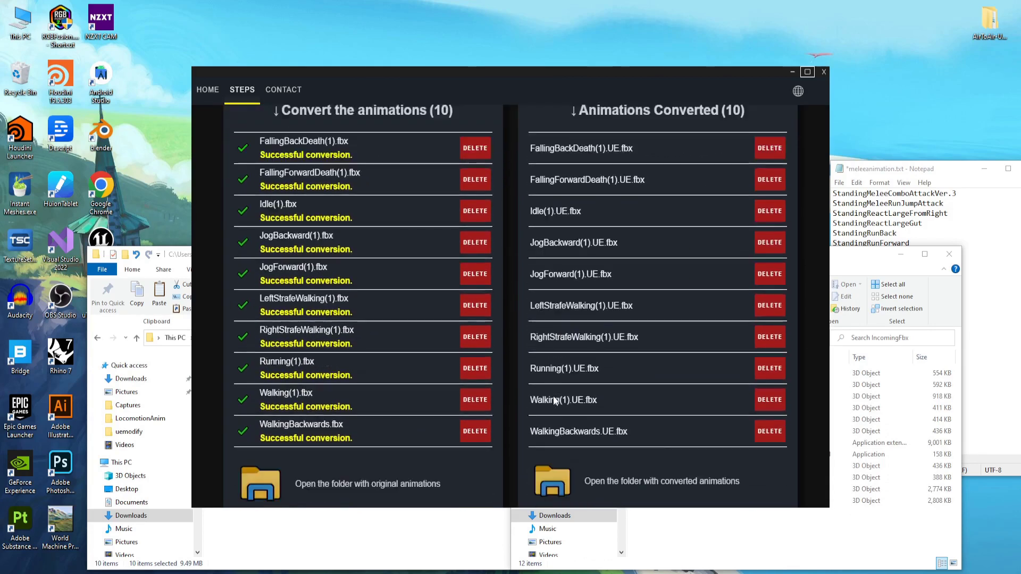
pyautogui.scroll(3, 553, 401)
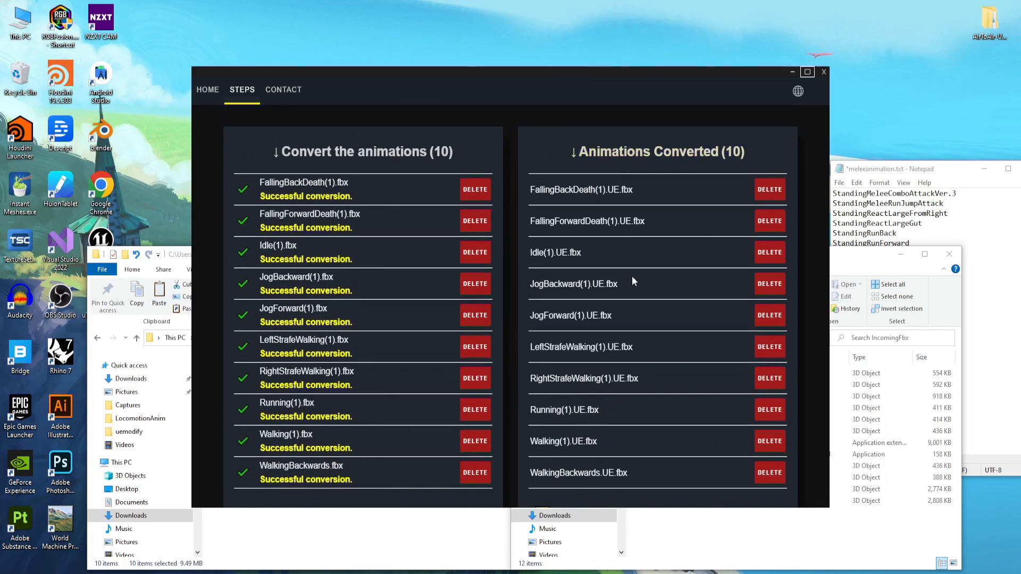
pyautogui.scroll(-3, 687, 220)
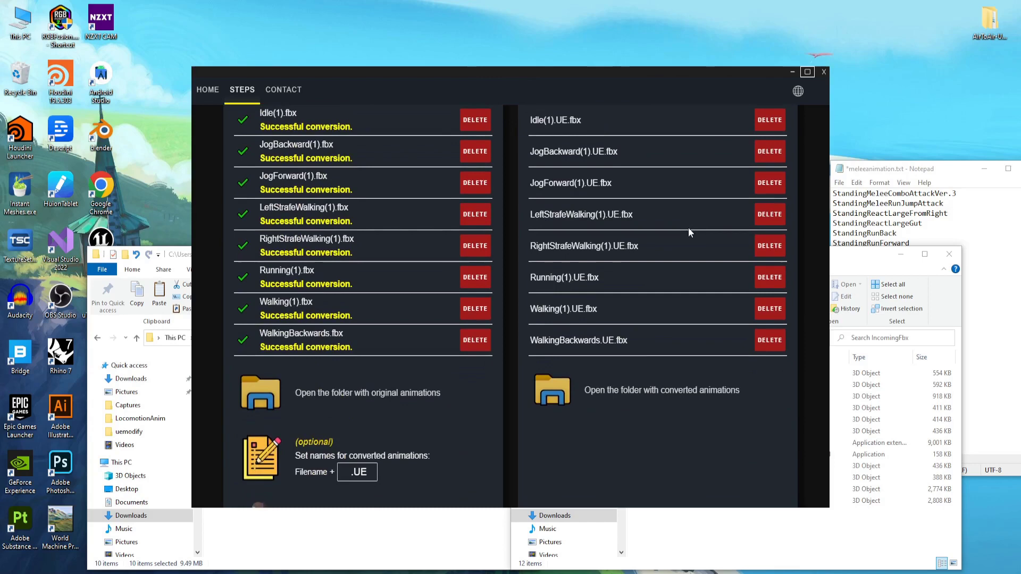